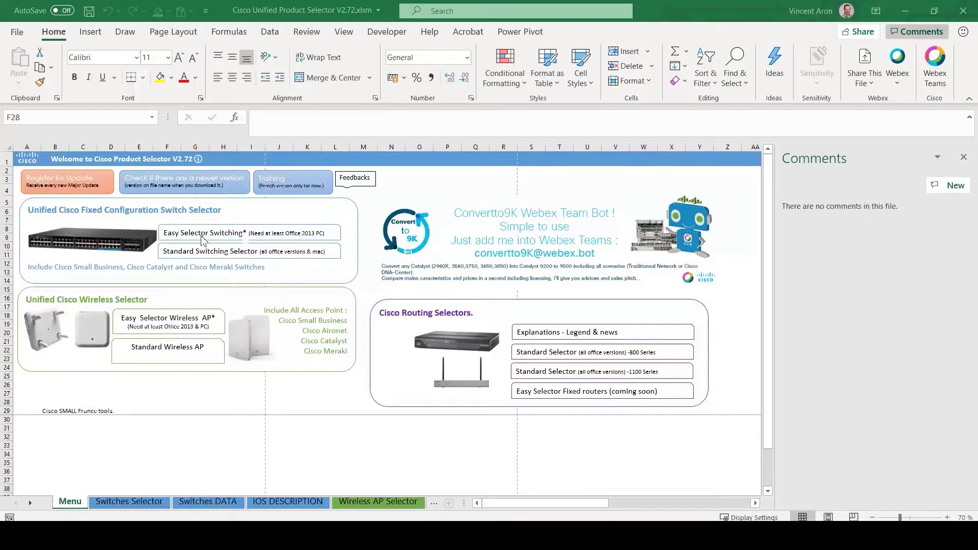
# Step: Open Easy Selector Switching, filter the product range by Cisco Business, Cisco Catalyst and Cisco Meraki in turn, and clear that filter
pyautogui.click(206, 239)
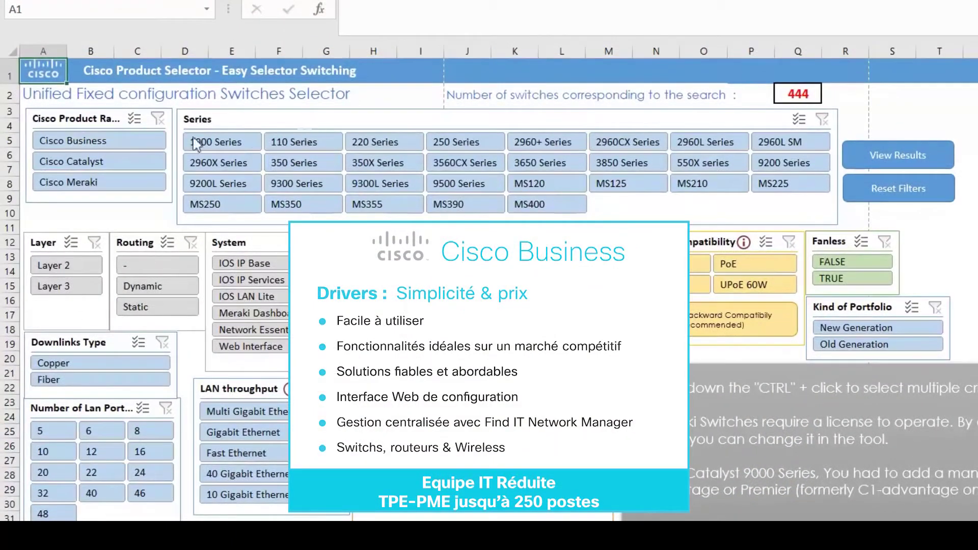
pyautogui.click(102, 144)
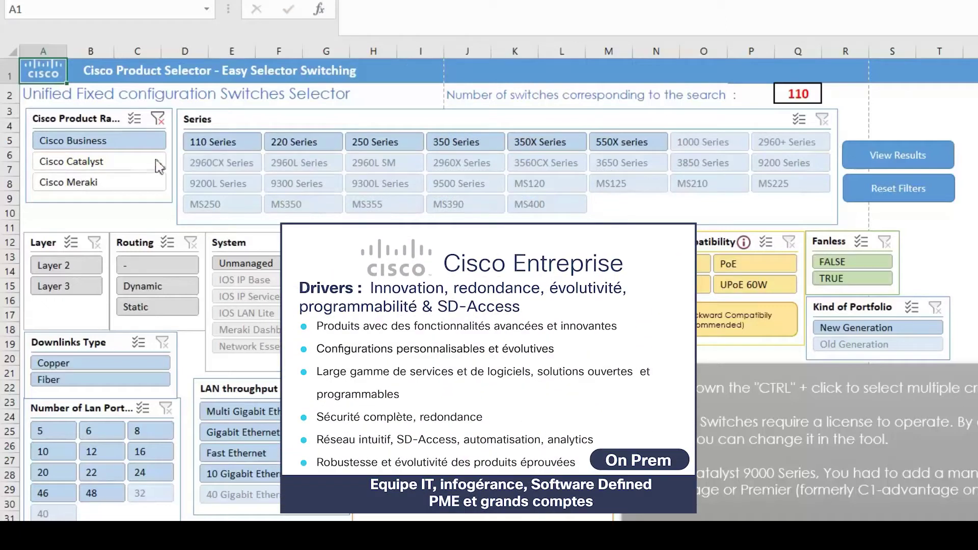
pyautogui.click(133, 164)
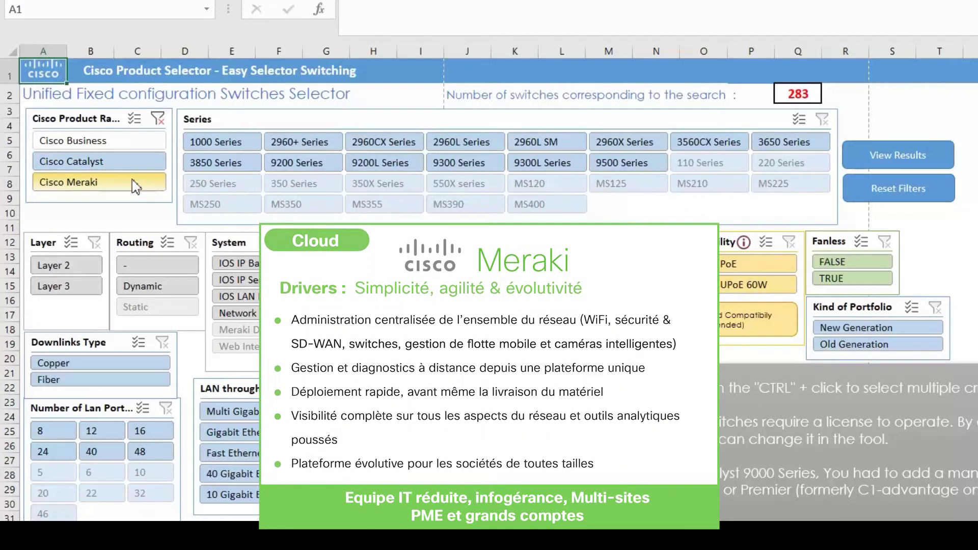
pyautogui.click(135, 184)
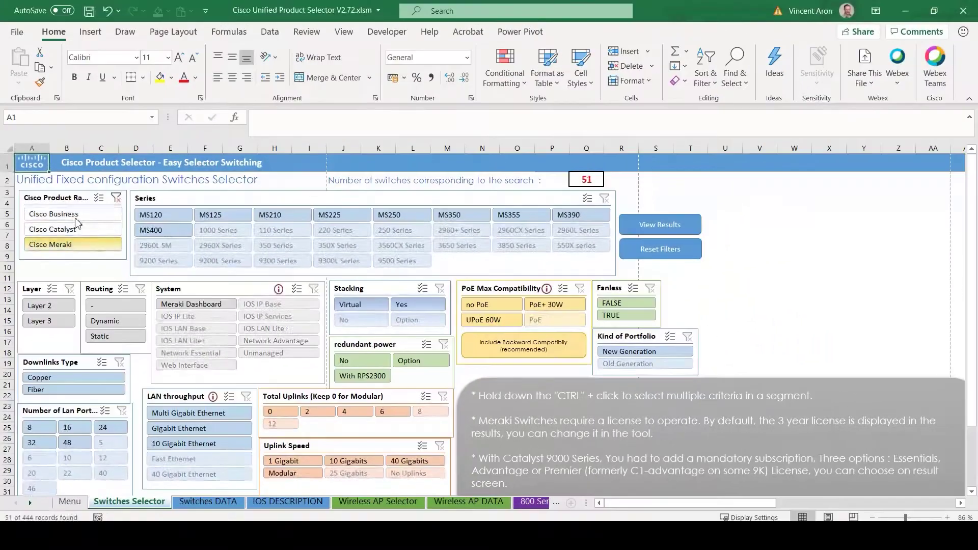
pyautogui.click(116, 197)
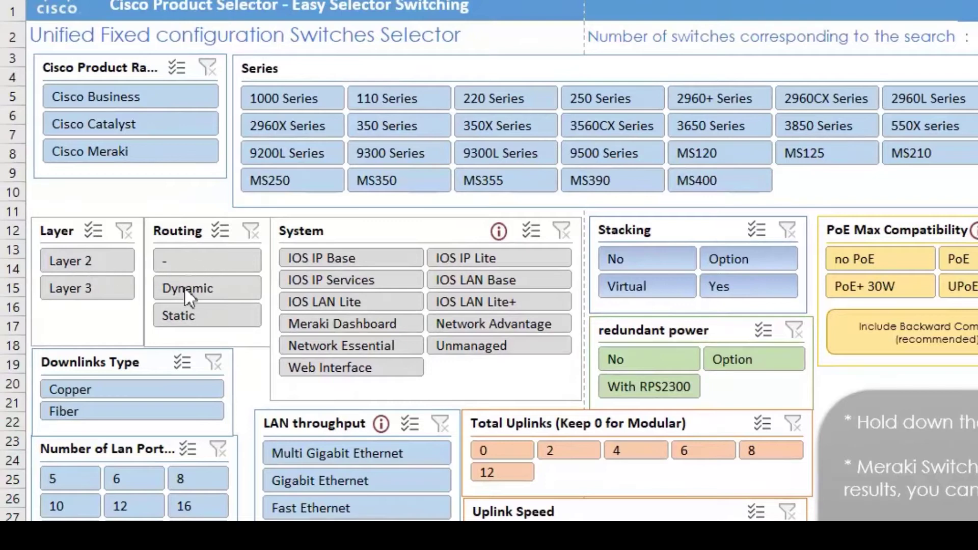
# Step: Filter the switches by Static routing, switch the filter to Dynamic routing, and clear the Routing filter
pyautogui.click(186, 318)
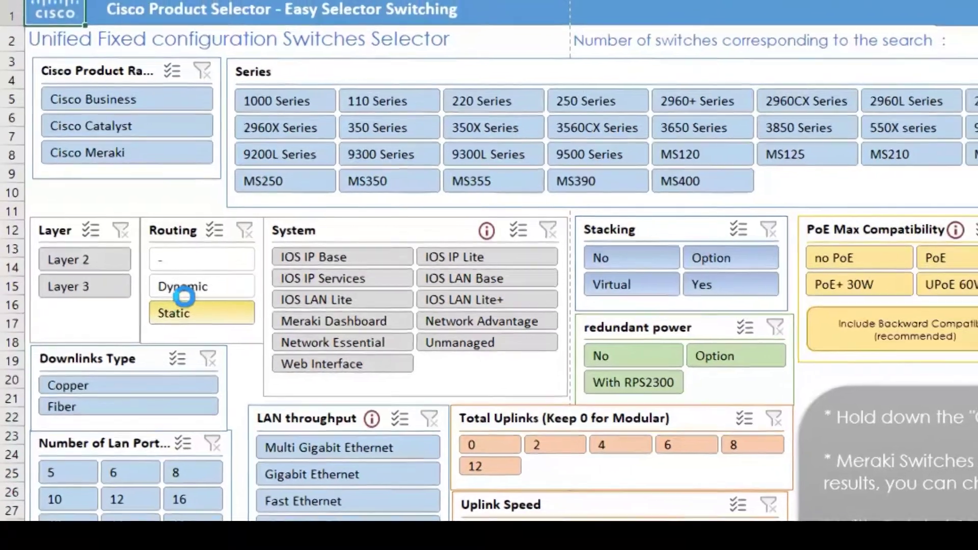
pyautogui.click(185, 296)
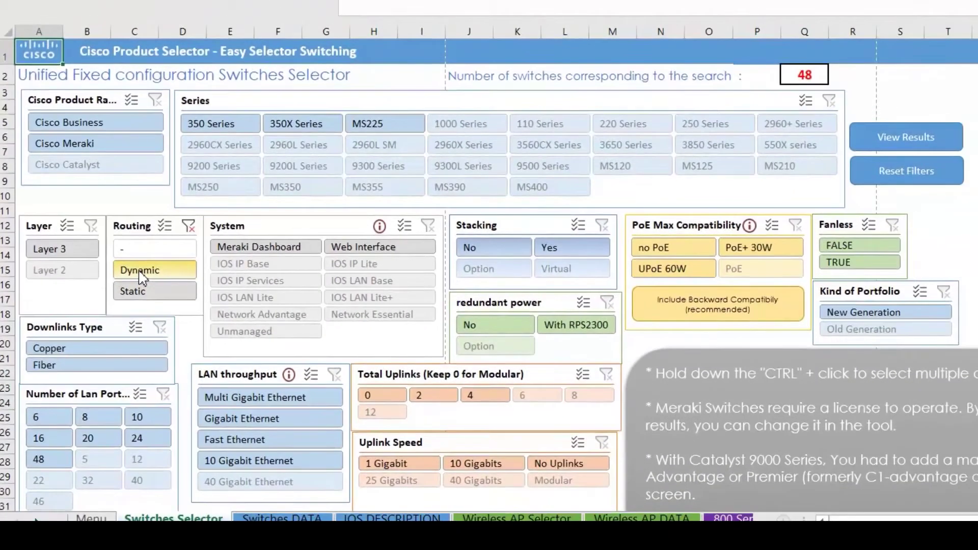
pyautogui.click(141, 275)
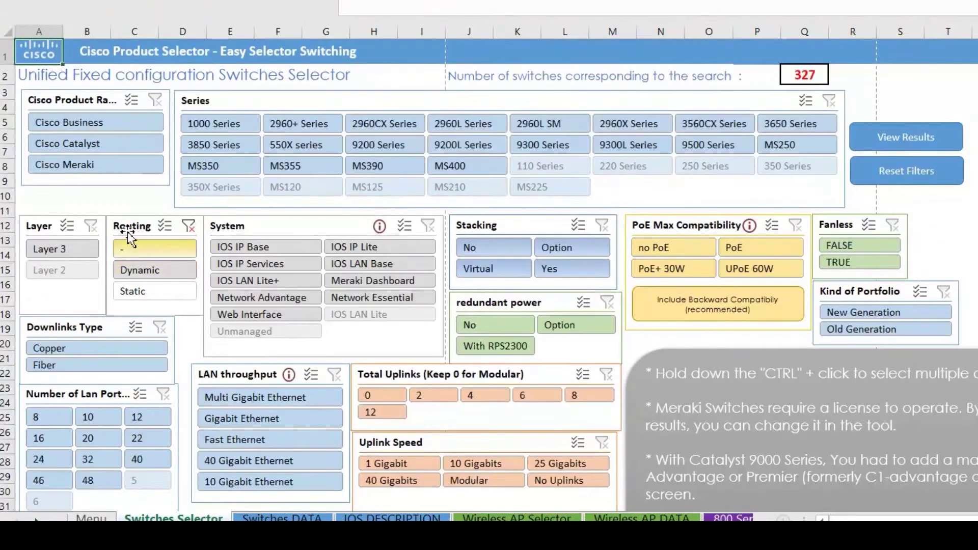
pyautogui.click(99, 144)
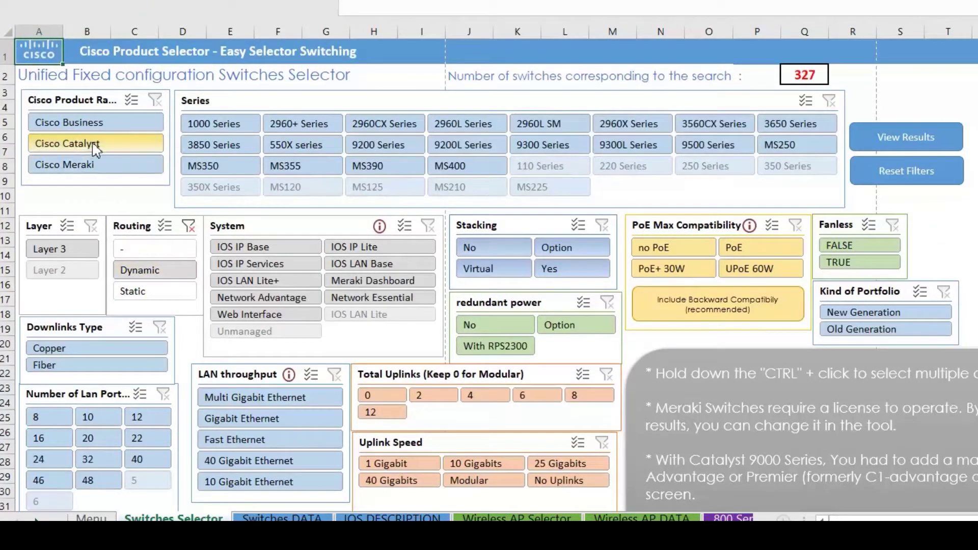
pyautogui.click(188, 227)
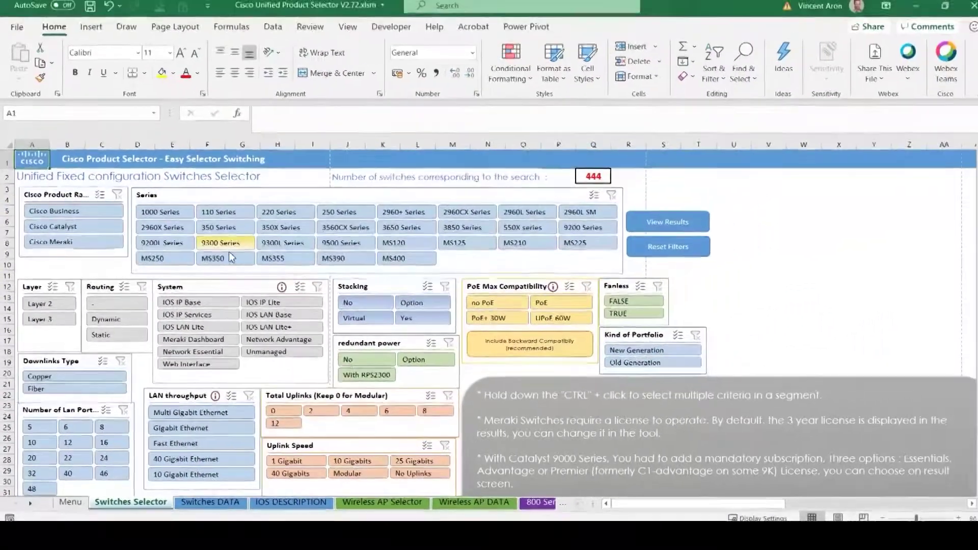
pyautogui.click(144, 131)
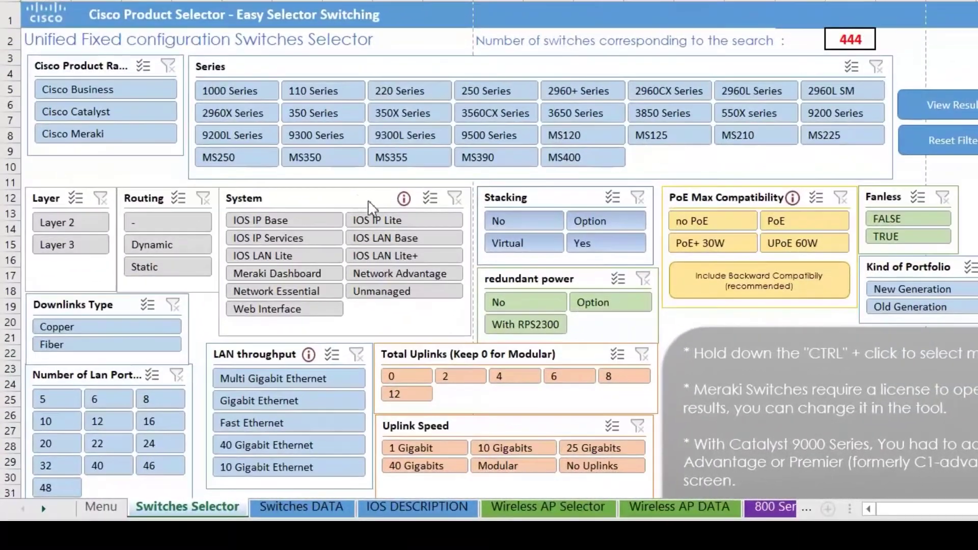
# Step: Filter the switches by the Network Essential system, and switch the filter to Network Advantage
pyautogui.click(298, 294)
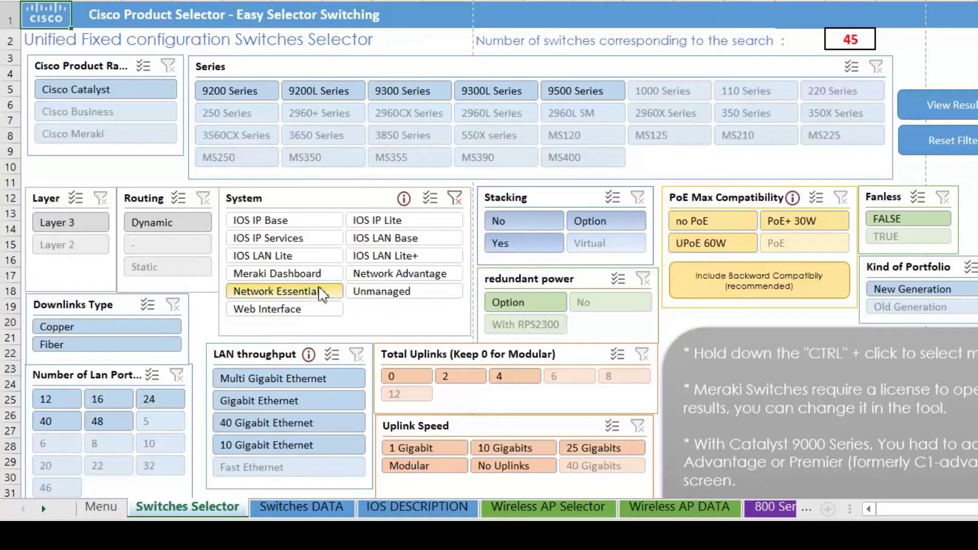
pyautogui.click(386, 278)
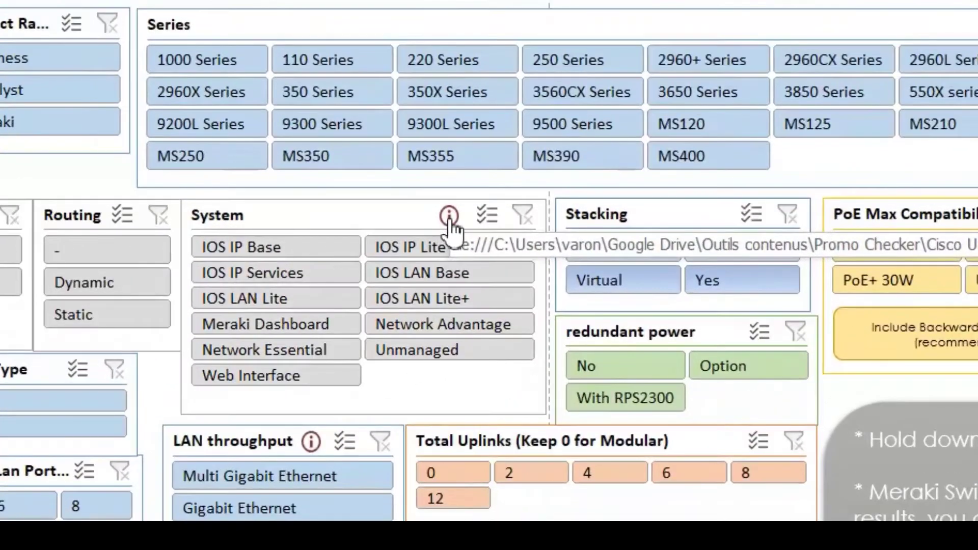
# Step: Open the System criterion's IOS description, review its feature table and the Advantage versus Essentials comparison, and return to Easy Selector Switching
pyautogui.click(449, 216)
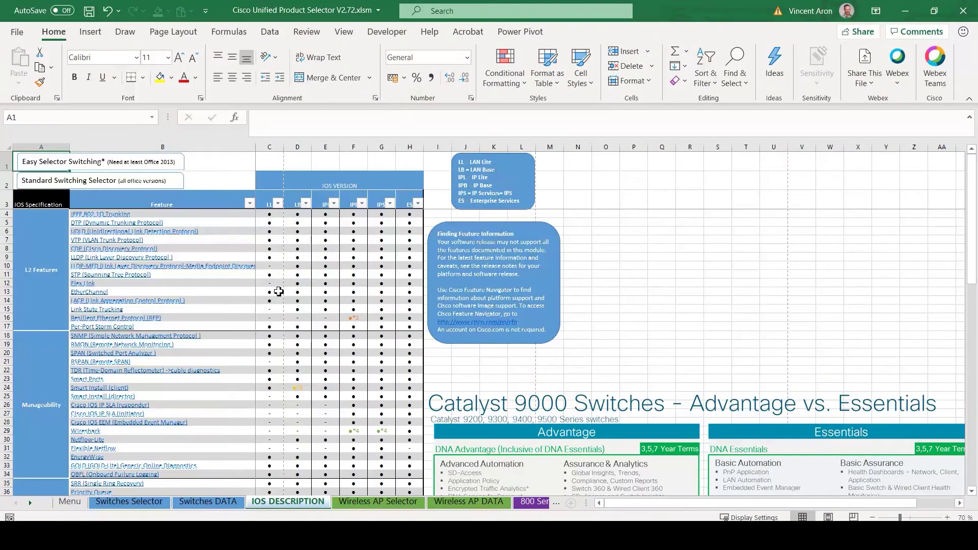
pyautogui.scroll(-4, 278, 293)
pyautogui.scroll(-7, 278, 294)
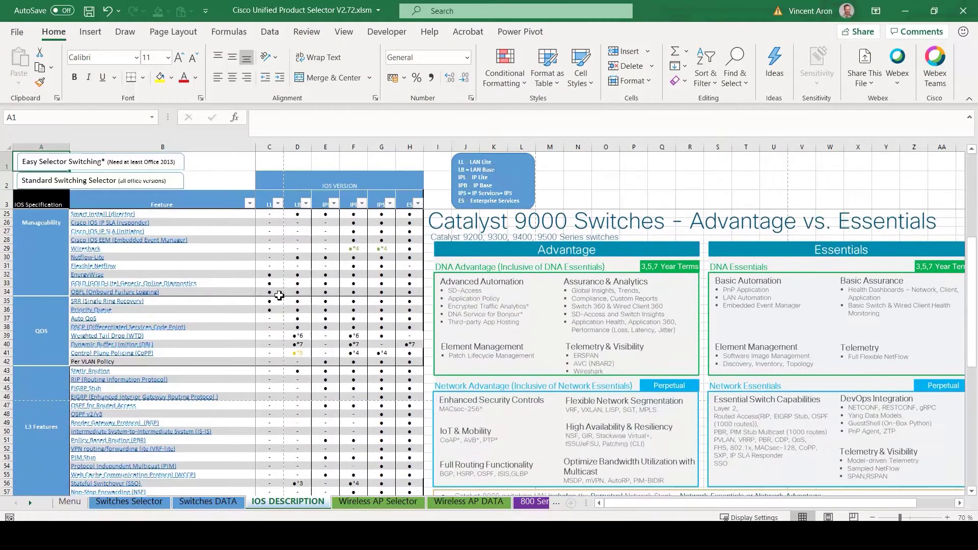
pyautogui.scroll(11, 280, 296)
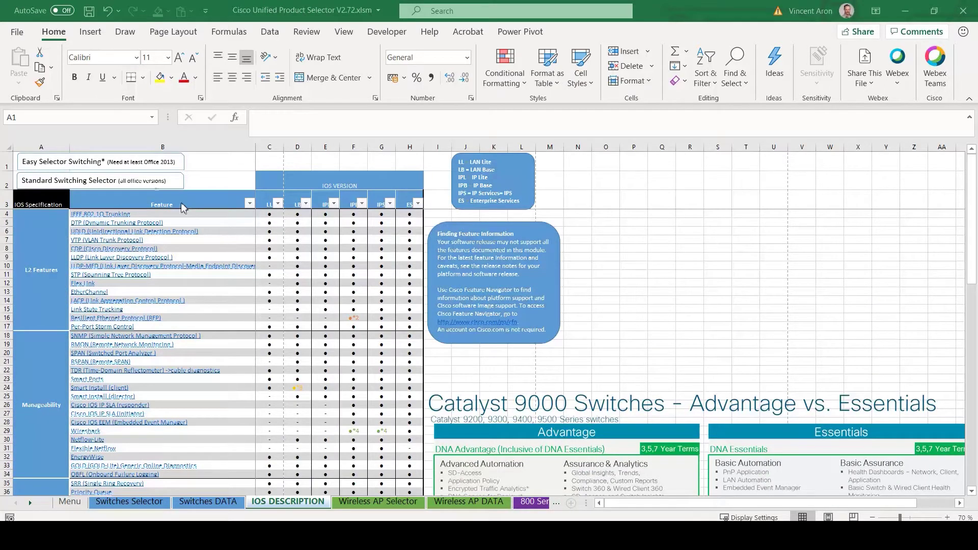
pyautogui.click(126, 167)
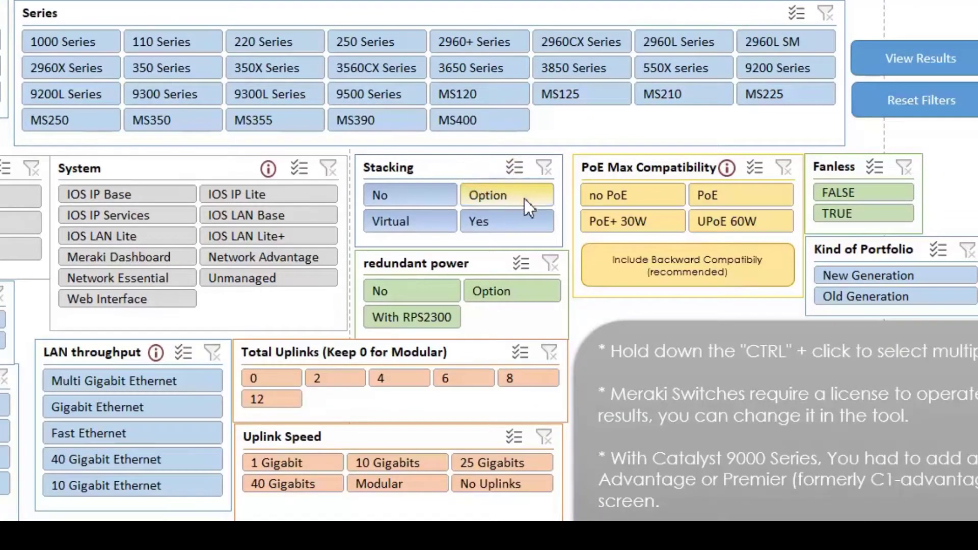
# Step: Filter the switches by Stacking set to Yes, and add Option to the same filter
pyautogui.click(487, 229)
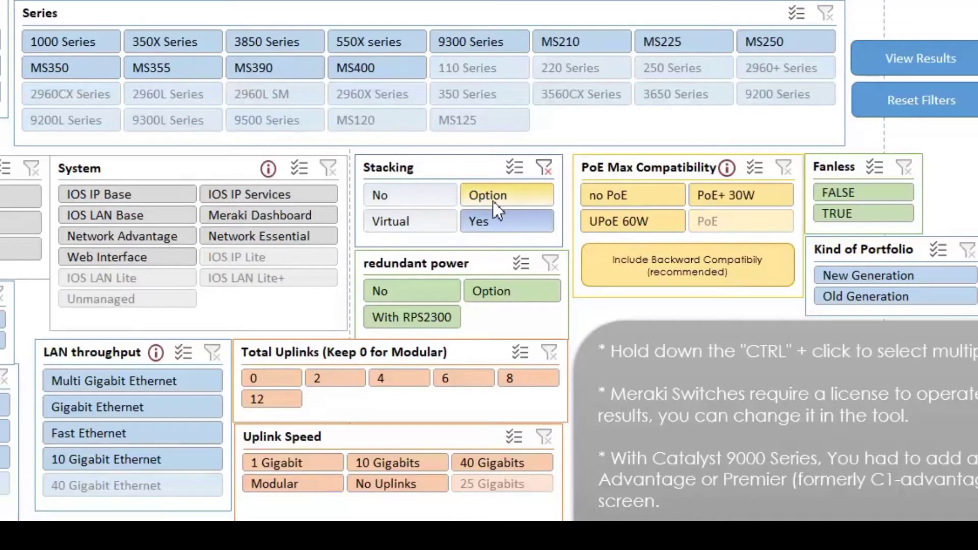
pyautogui.keyDown('ctrl'); pyautogui.click(495, 205); pyautogui.keyUp('ctrl')
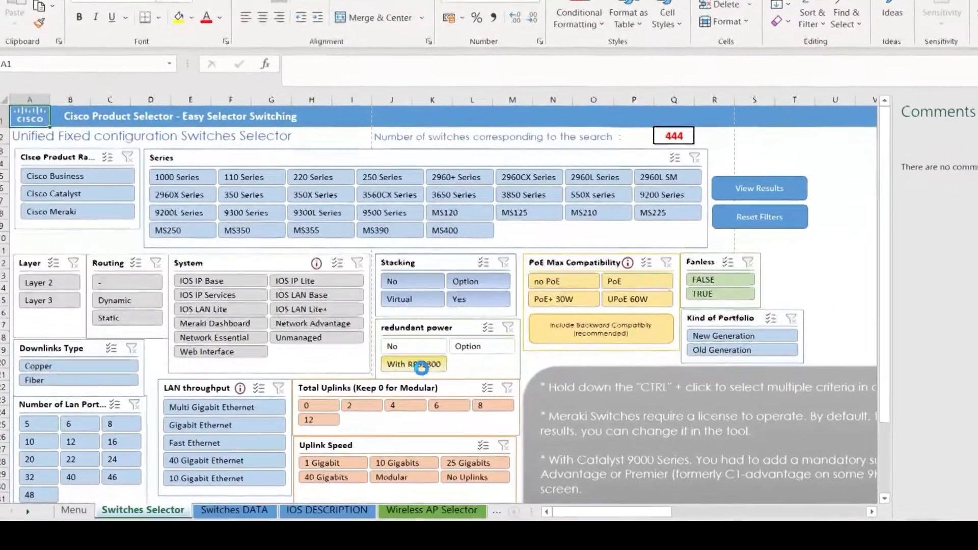
# Step: Filter redundant power by With RPS2300, clear it, and filter by Option instead
pyautogui.click(400, 373)
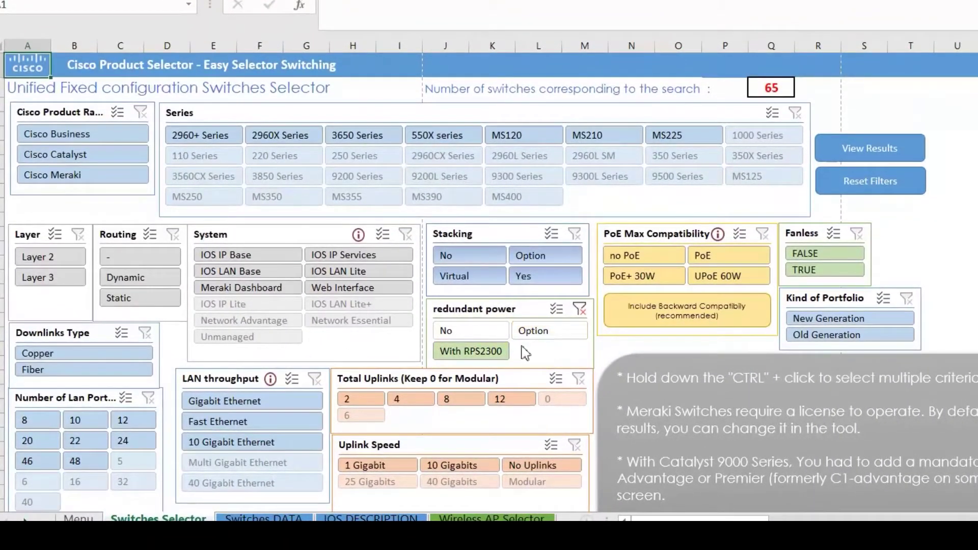
pyautogui.click(576, 312)
pyautogui.click(534, 334)
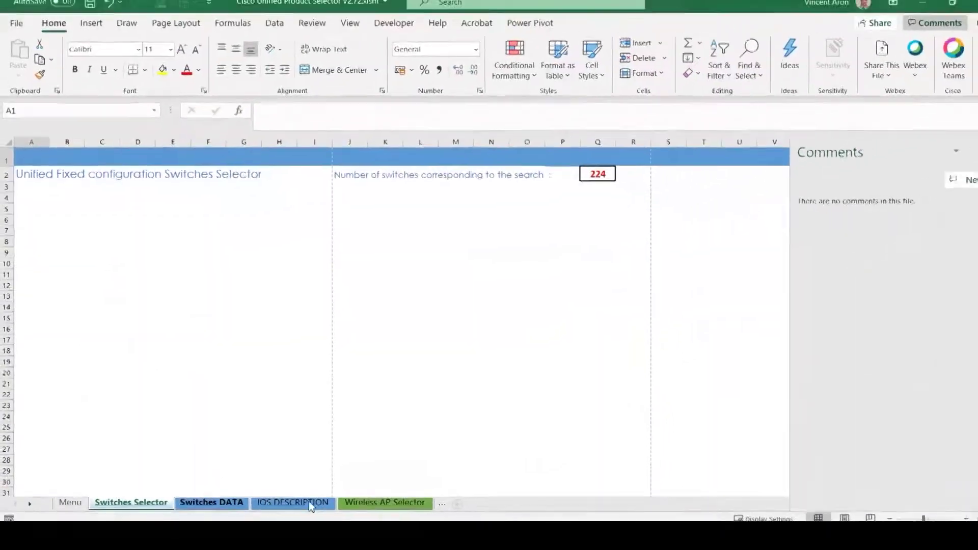
# Step: In the Switches DATA sheet, examine the Powering Information columns for the switches with optional redundant power
pyautogui.click(212, 502)
pyautogui.hscroll(5, 549, 505)
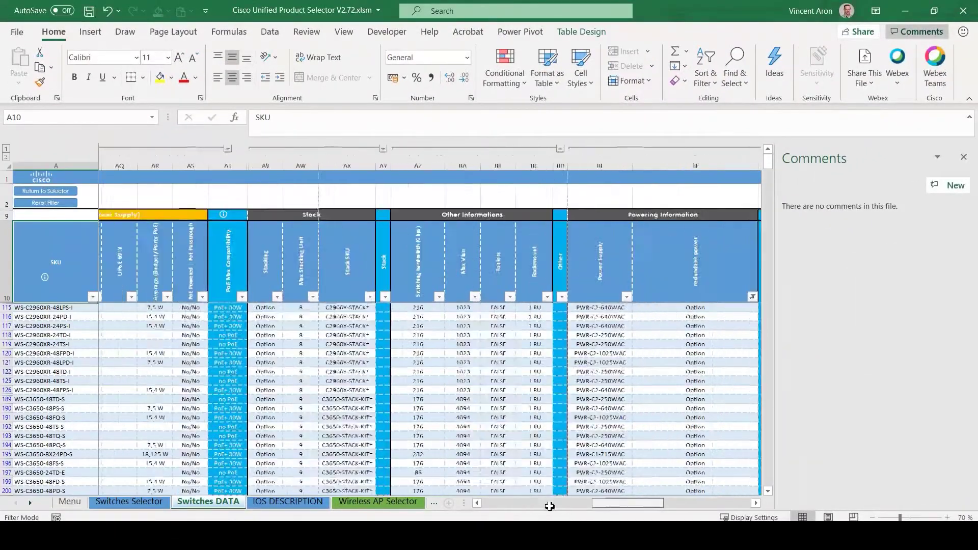
pyautogui.hscroll(2, 549, 506)
pyautogui.click(458, 309)
pyautogui.moveTo(461, 327); pyautogui.dragTo(559, 436)
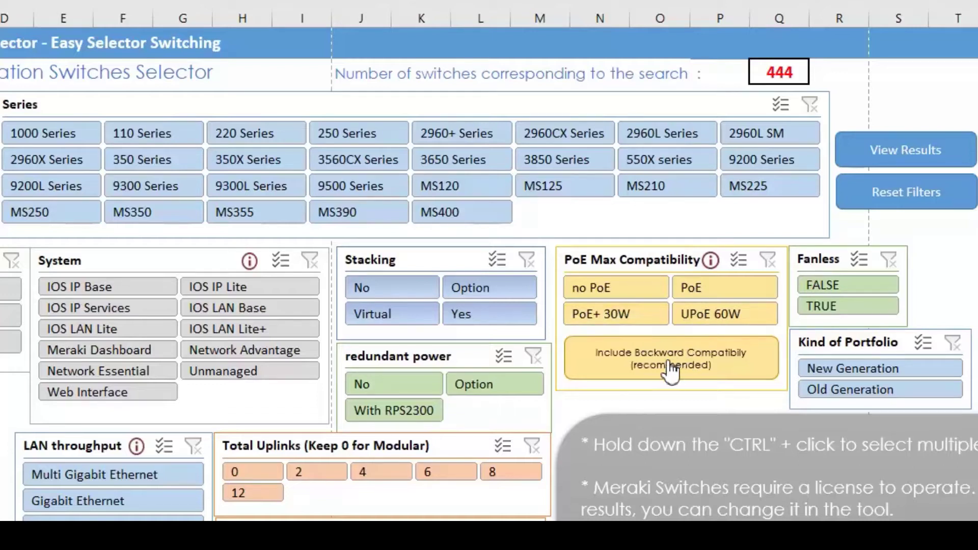
# Step: Filter the switches by PoE+ 30W with backward compatibility included, and narrow the filter to UPoE 60W only
pyautogui.click(622, 316)
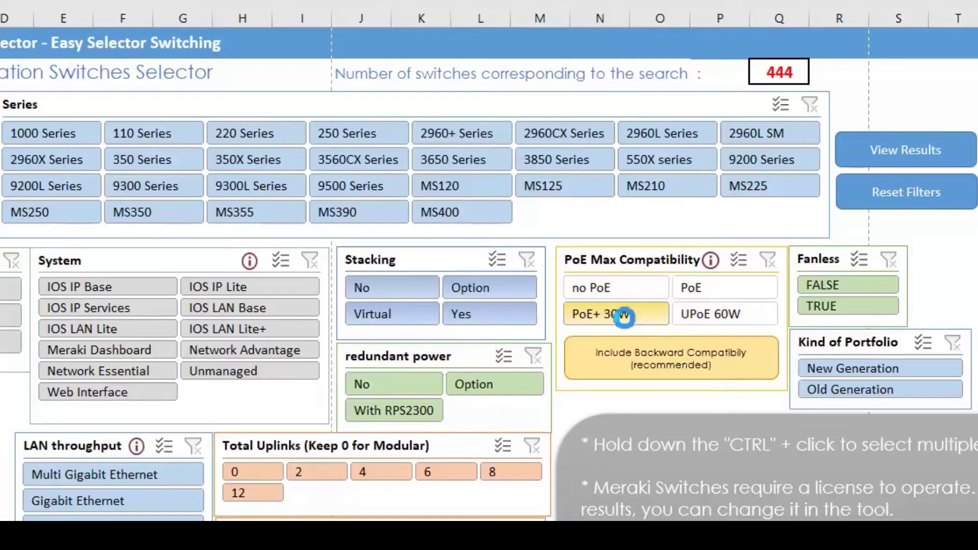
pyautogui.click(647, 366)
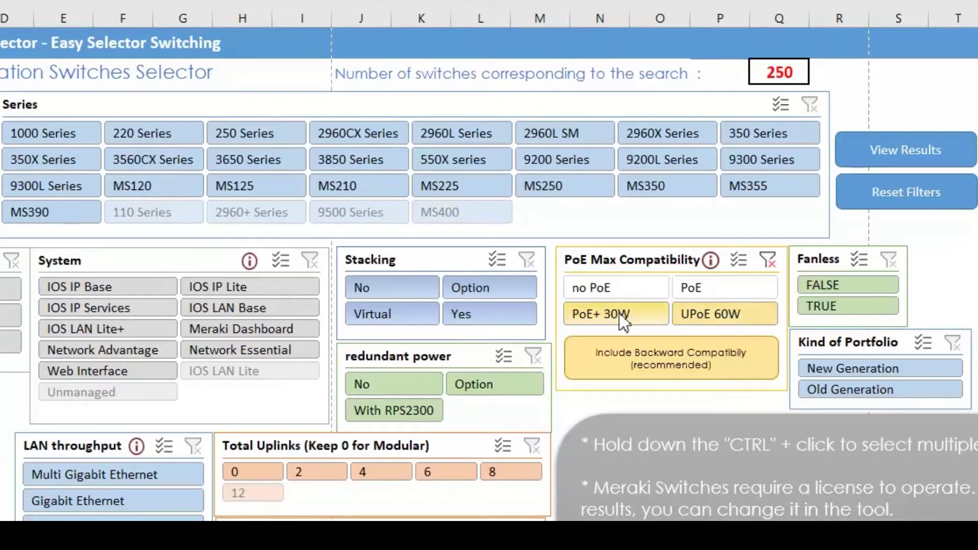
pyautogui.keyDown('ctrl'); pyautogui.click(706, 289); pyautogui.keyUp('ctrl')
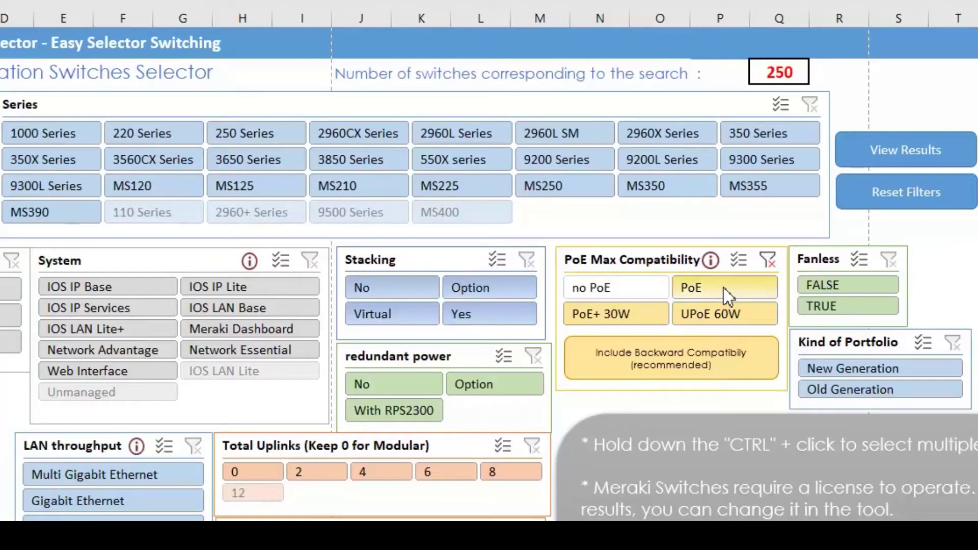
pyautogui.keyDown('ctrl'); pyautogui.click(709, 291); pyautogui.keyUp('ctrl')
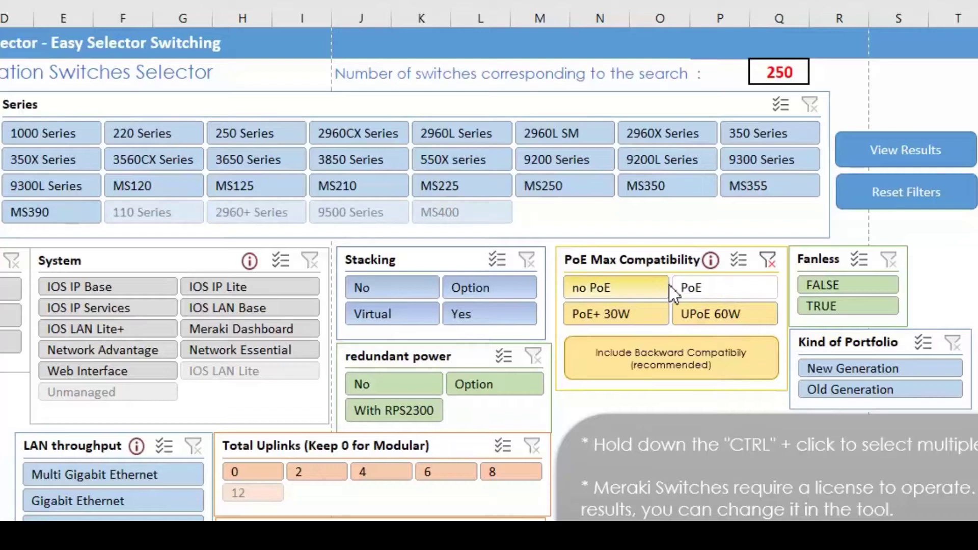
pyautogui.click(709, 320)
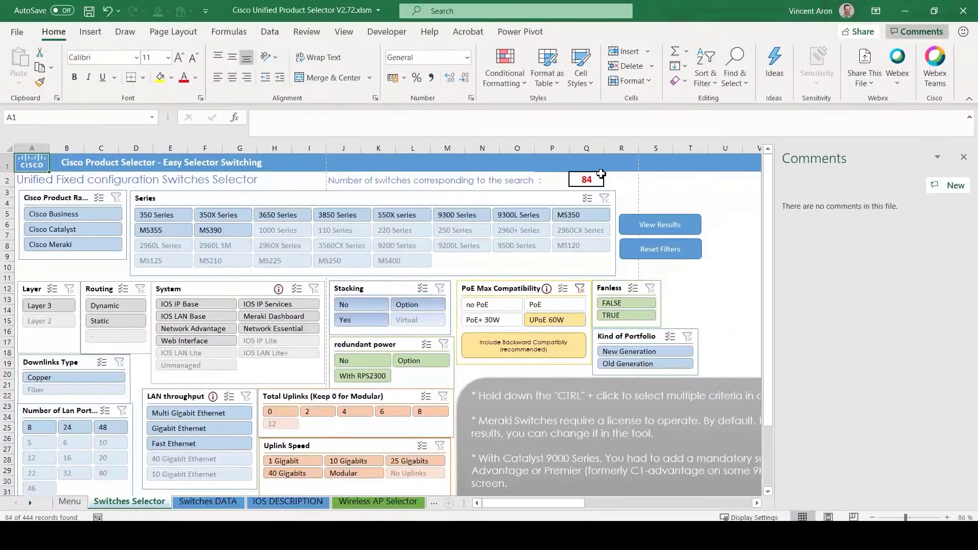
pyautogui.click(601, 173)
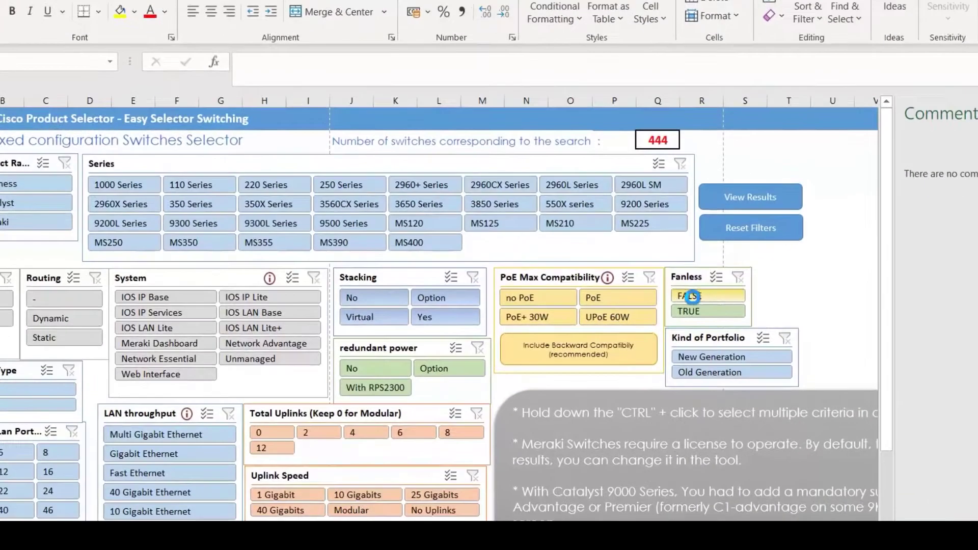
# Step: Filter the switches by Fanless FALSE, clear it, filter by Fanless TRUE, and clear the filter again
pyautogui.click(733, 294)
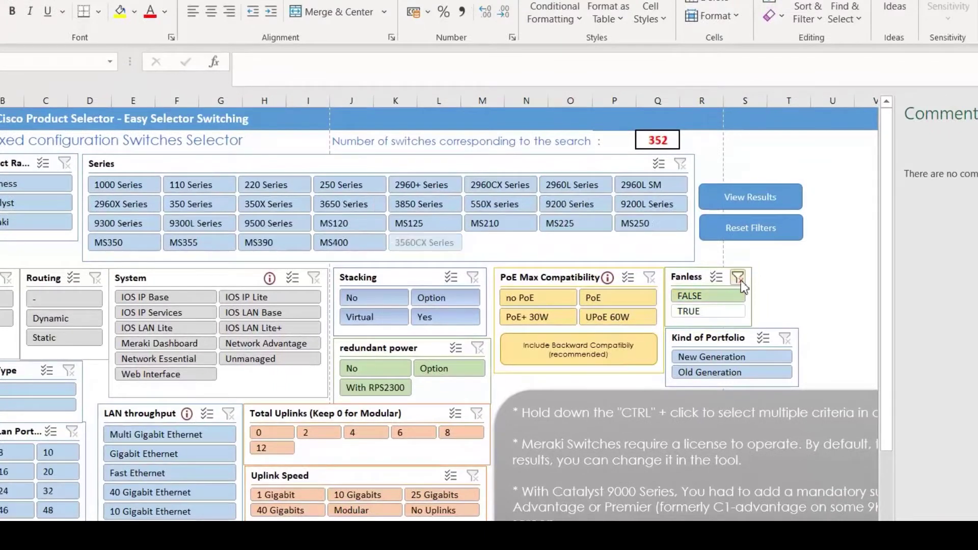
pyautogui.click(738, 278)
pyautogui.click(738, 278)
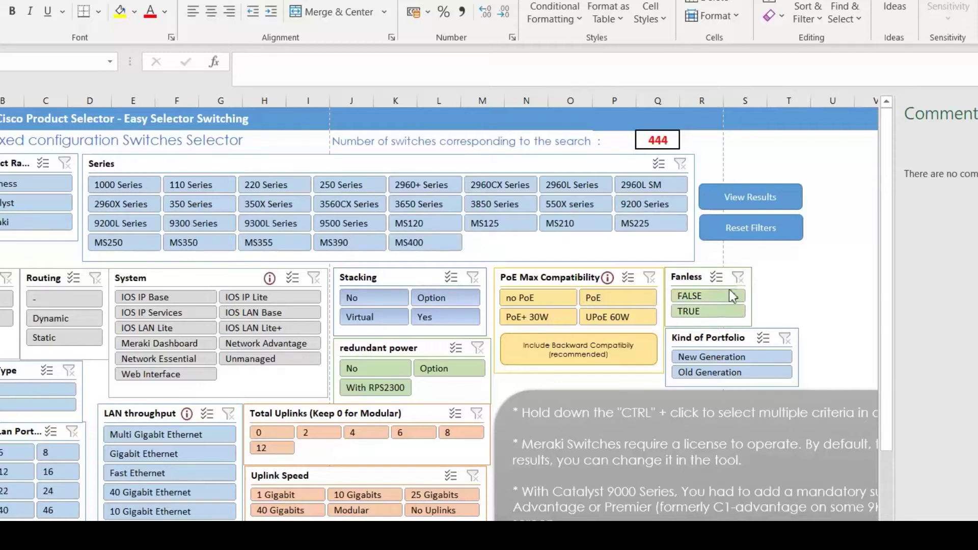
pyautogui.click(718, 308)
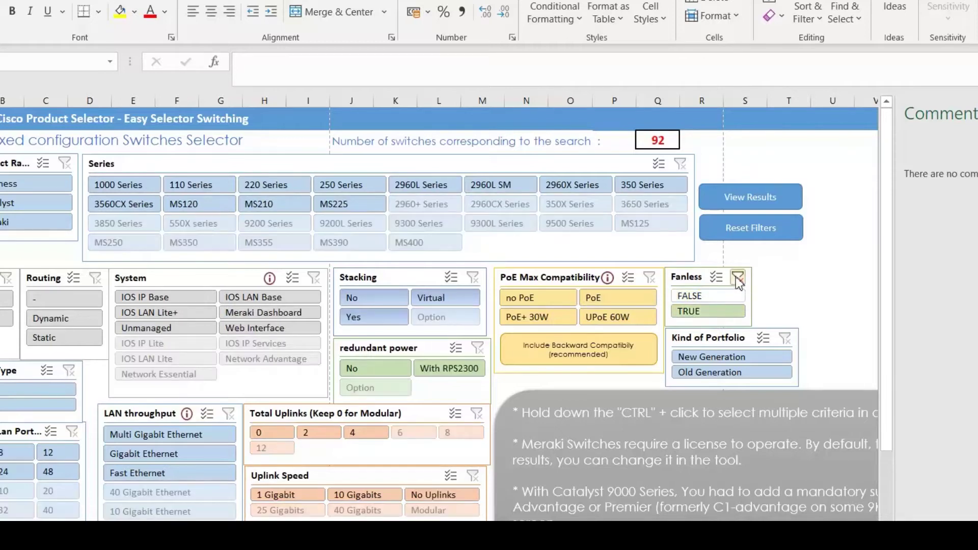
pyautogui.click(738, 281)
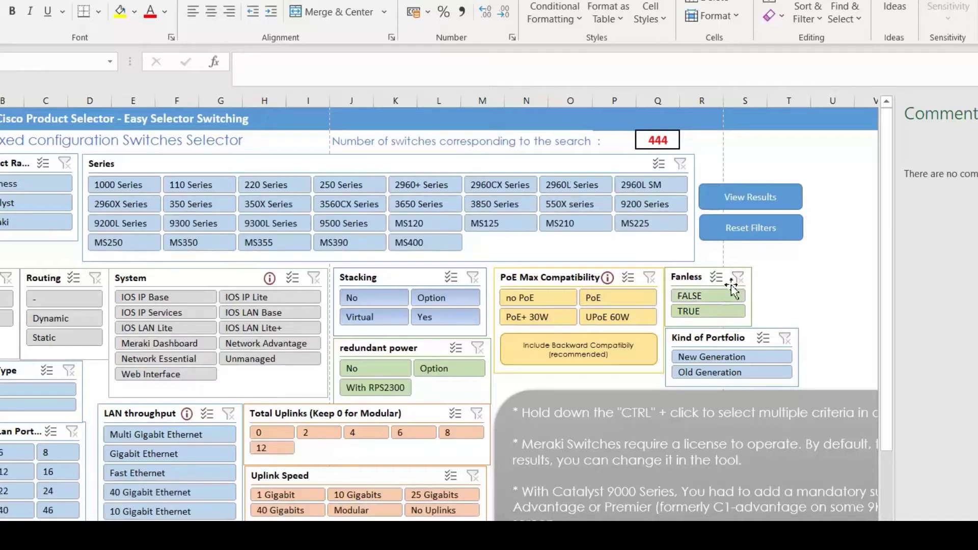
# Step: Filter the kind of portfolio by New Generation, clear it, and filter by Old Generation instead
pyautogui.click(719, 358)
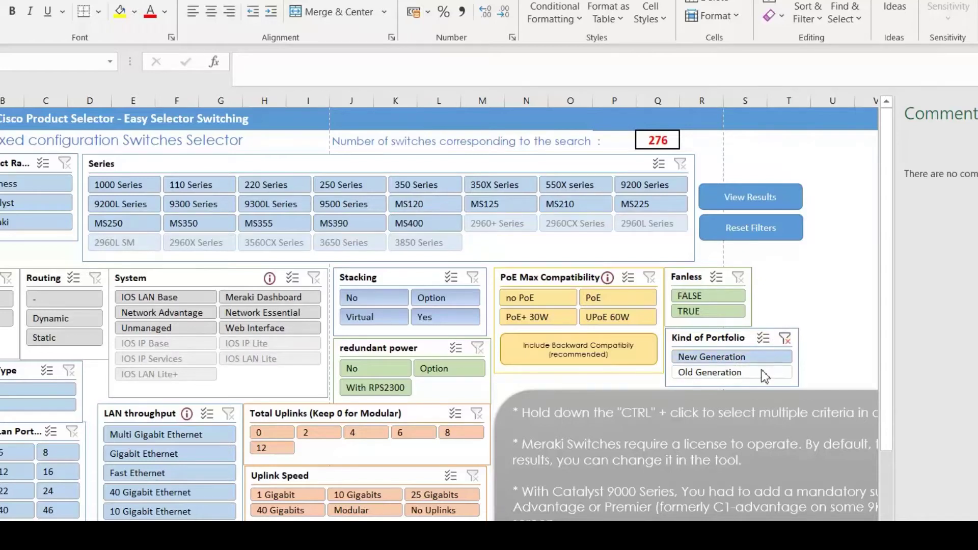
pyautogui.click(785, 339)
pyautogui.click(714, 372)
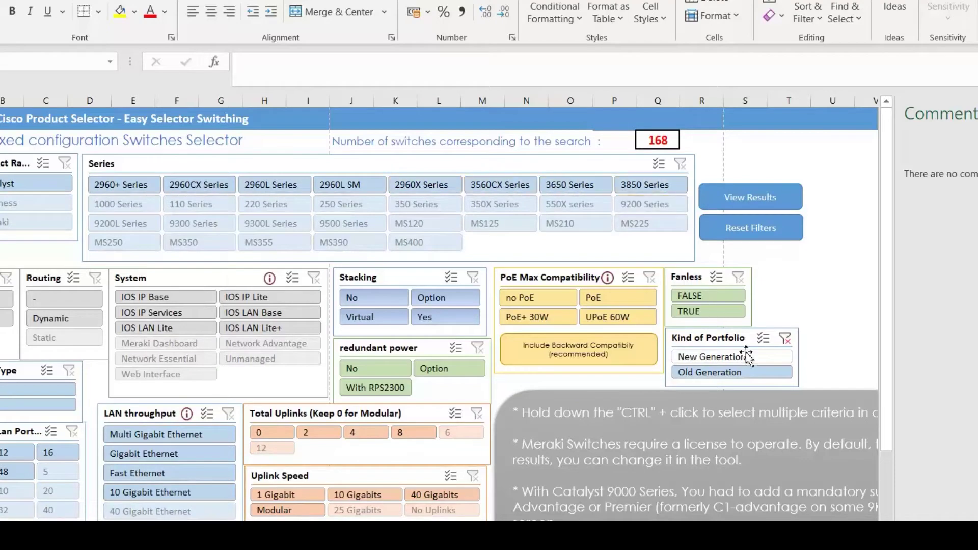
# Step: Clear the portfolio filter, then filter the uplink speed by Modular, 10 Gigabits and 1 Gigabit and clear it again
pyautogui.click(784, 338)
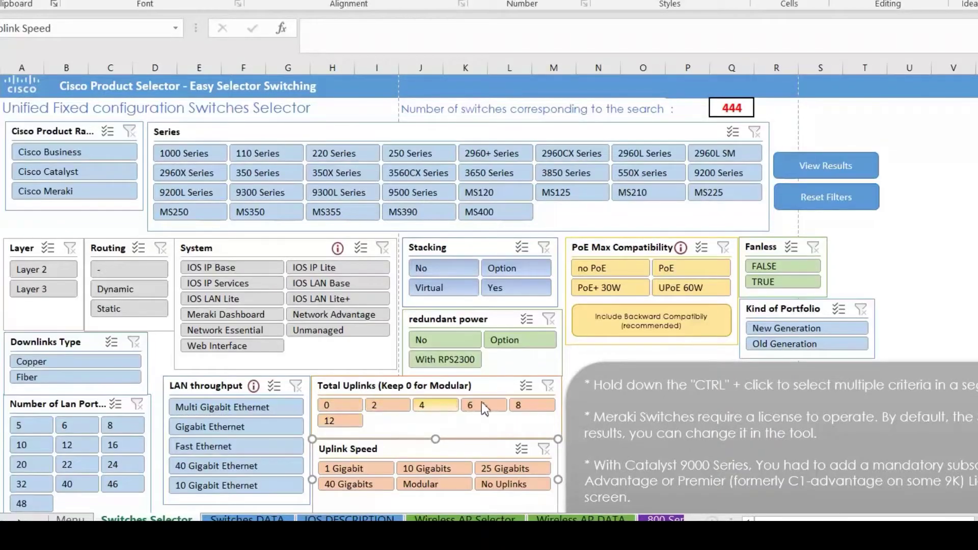
pyautogui.click(426, 486)
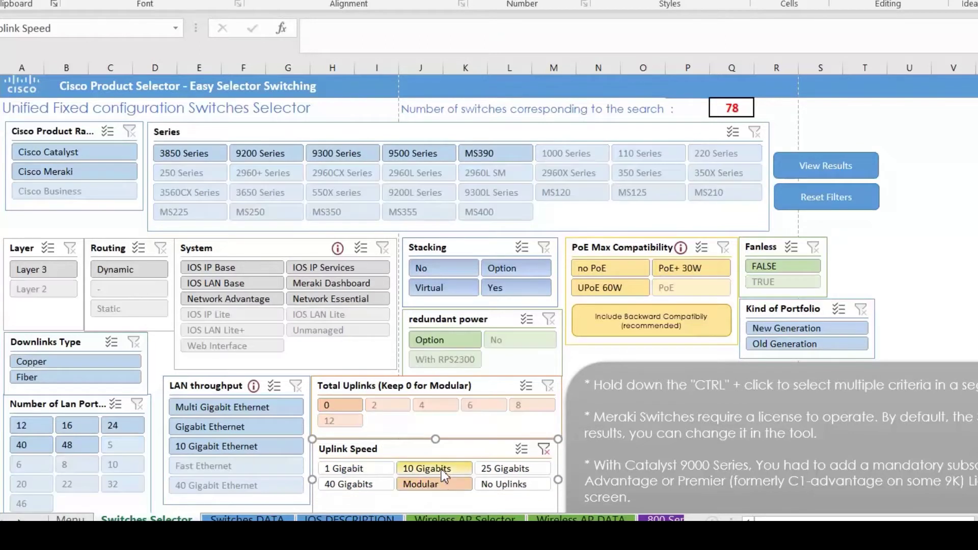
pyautogui.keyDown('ctrl'); pyautogui.click(444, 473); pyautogui.keyUp('ctrl')
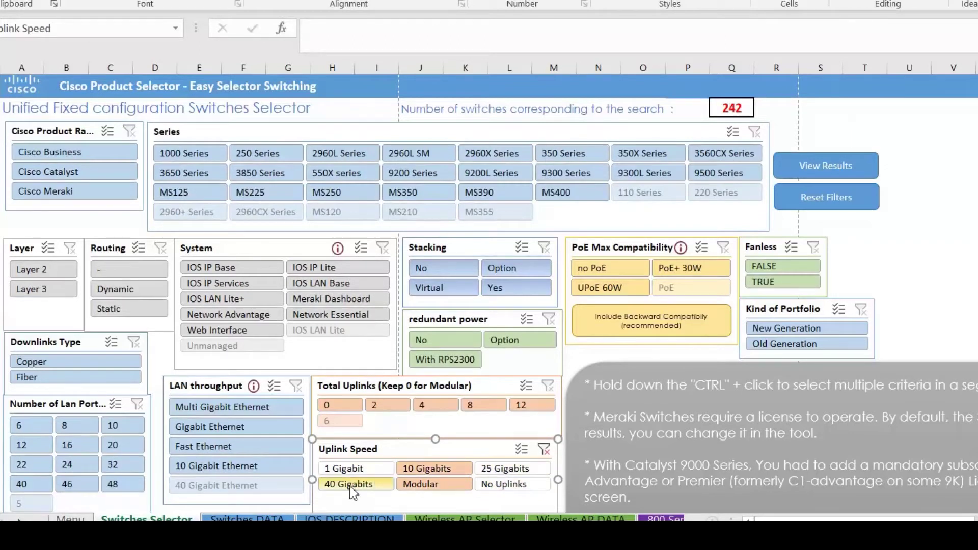
pyautogui.keyDown('ctrl'); pyautogui.click(357, 470); pyautogui.keyUp('ctrl')
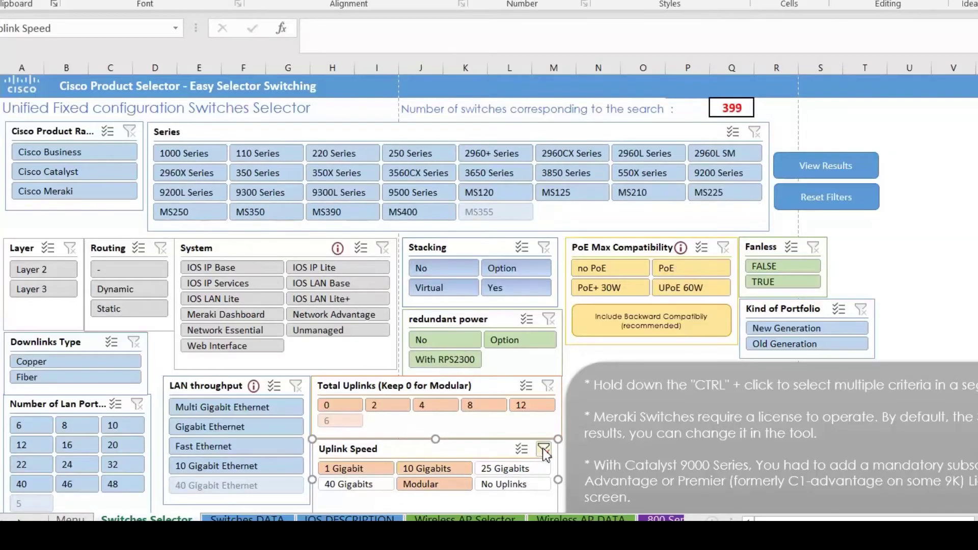
pyautogui.click(544, 449)
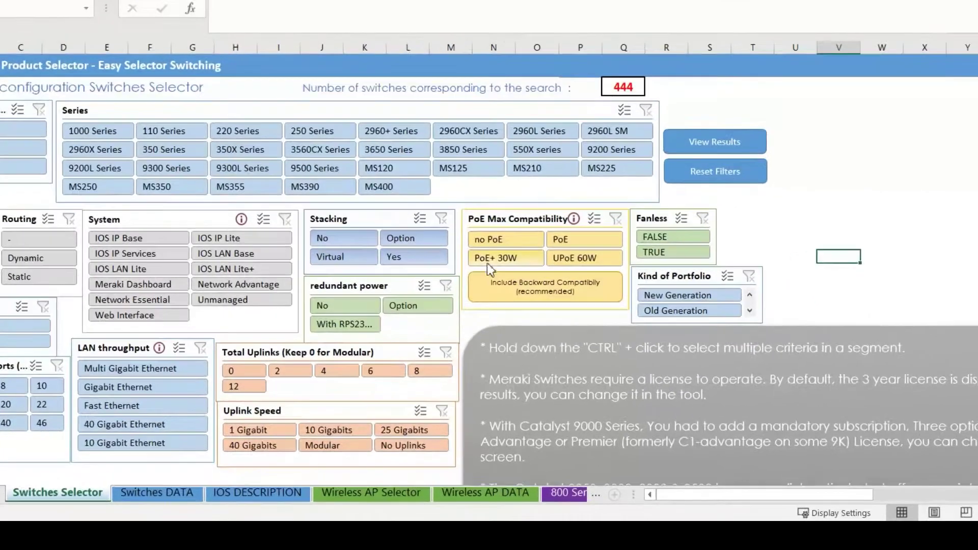
# Step: Filter the switches by PoE+ 30W and 48 LAN ports, add UPoE 60W to the selection, and reset all filters
pyautogui.click(487, 262)
pyautogui.click(34, 407)
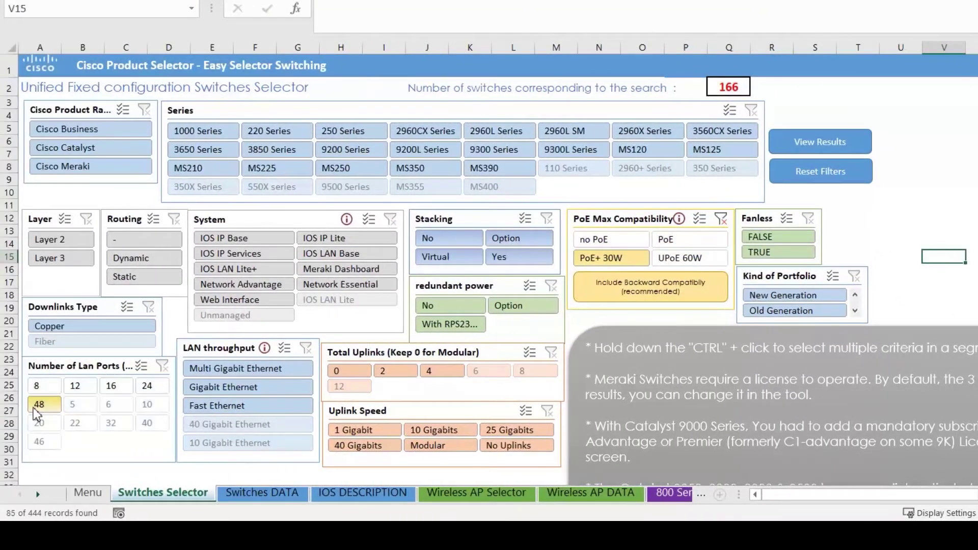
pyautogui.keyDown('ctrl'); pyautogui.click(690, 258); pyautogui.keyUp('ctrl')
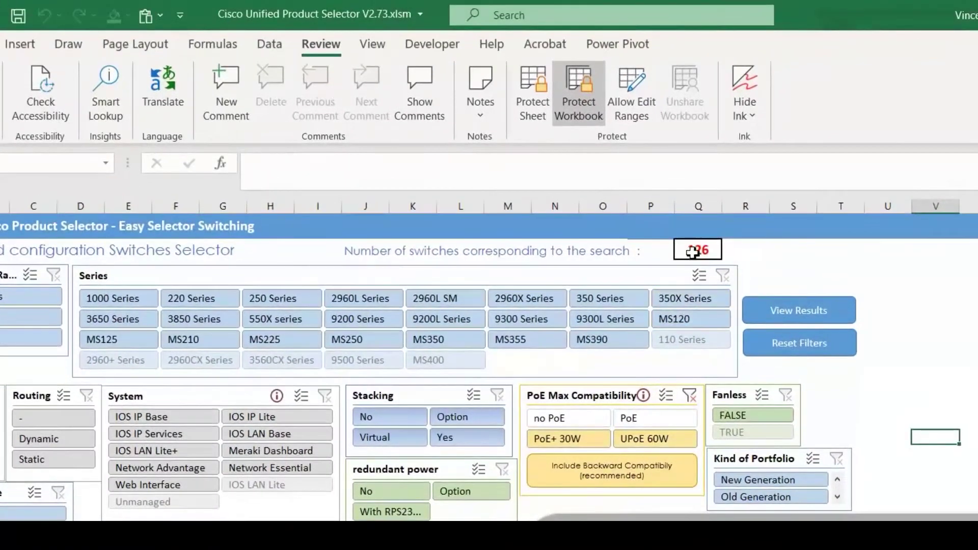
pyautogui.click(773, 340)
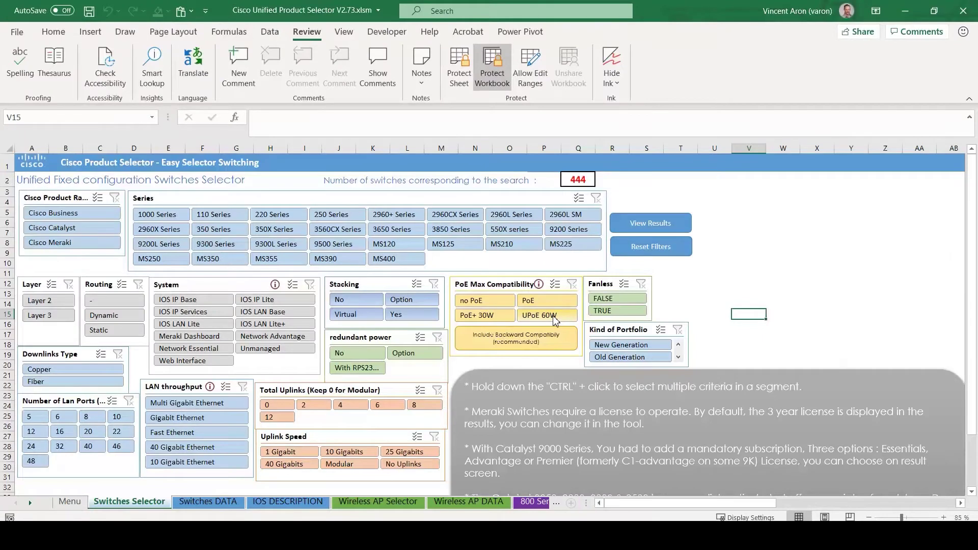
# Step: Filter the switches by PoE+ 30W and 48 LAN ports, and include backward PoE compatibility
pyautogui.click(506, 317)
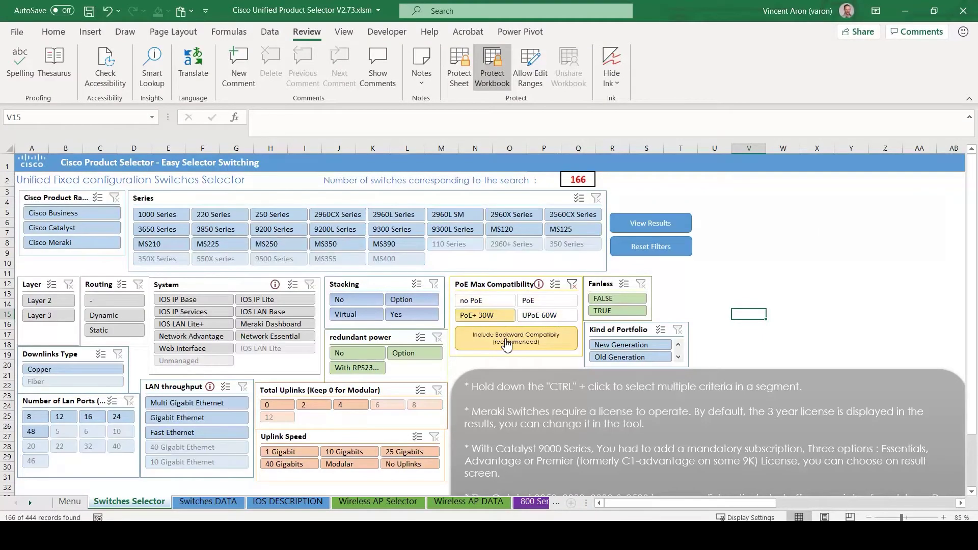
pyautogui.click(36, 433)
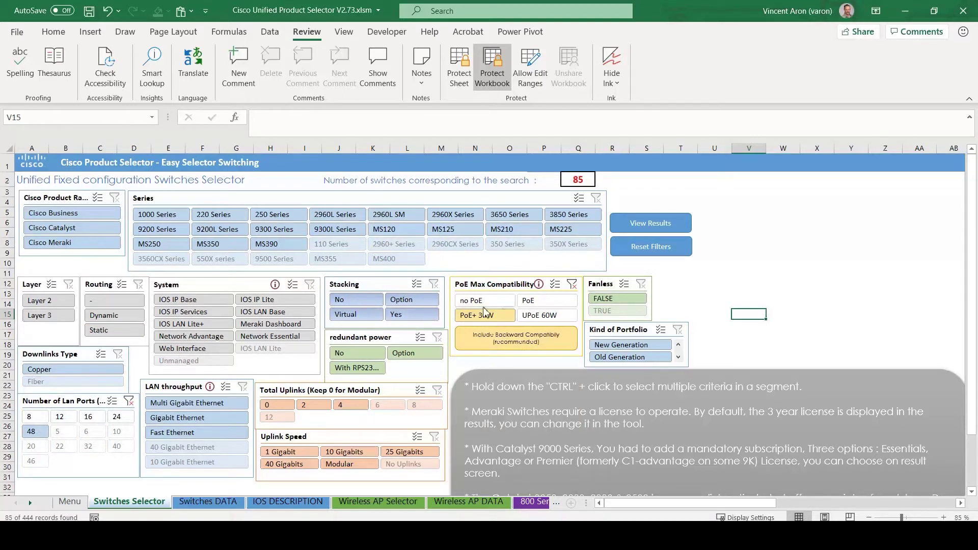
pyautogui.click(514, 337)
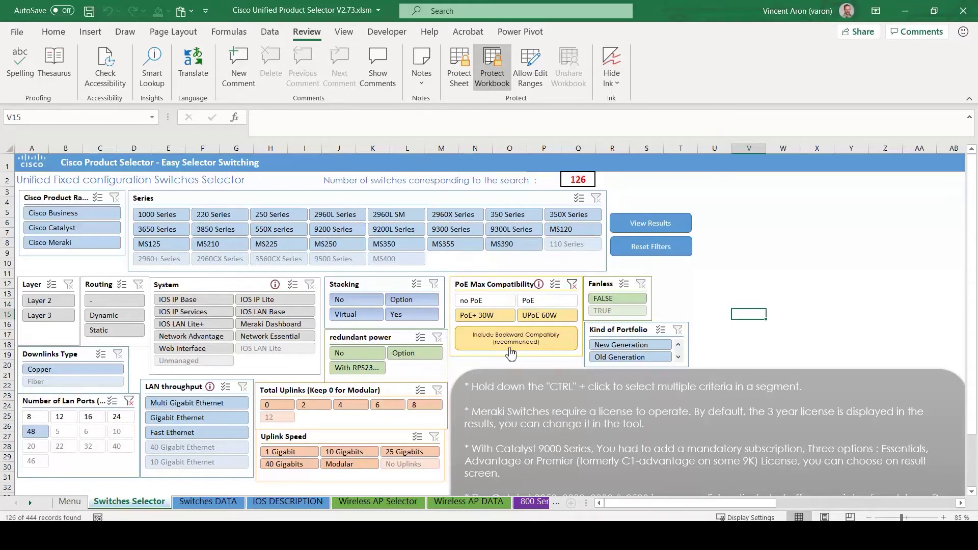
# Step: Narrow the switches to New Generation models whose stacking is Yes or Option
pyautogui.click(620, 346)
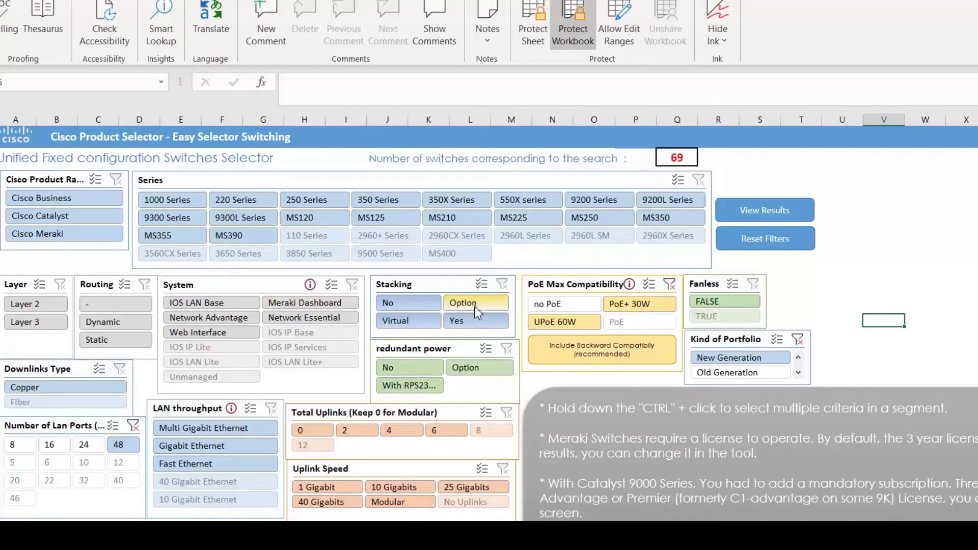
pyautogui.click(456, 324)
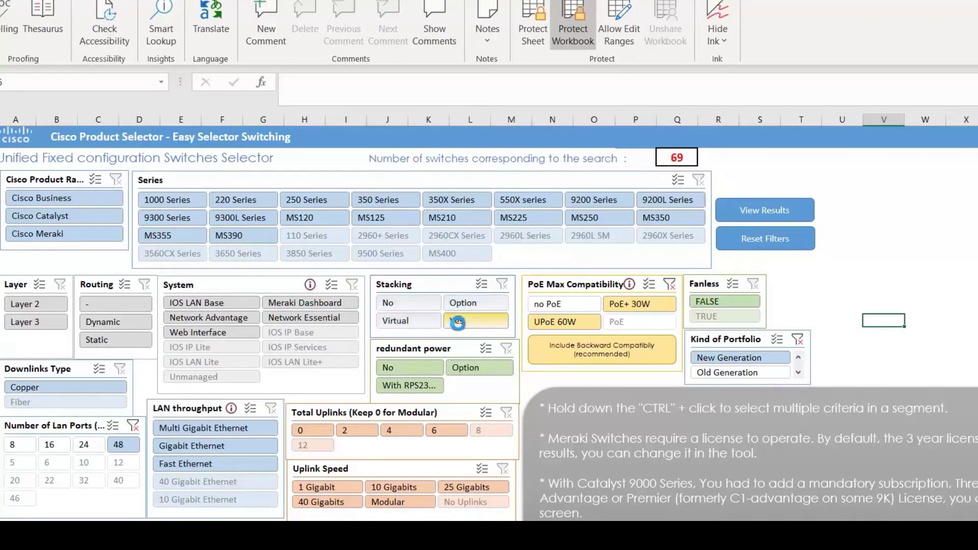
pyautogui.keyDown('ctrl'); pyautogui.click(466, 304); pyautogui.keyUp('ctrl')
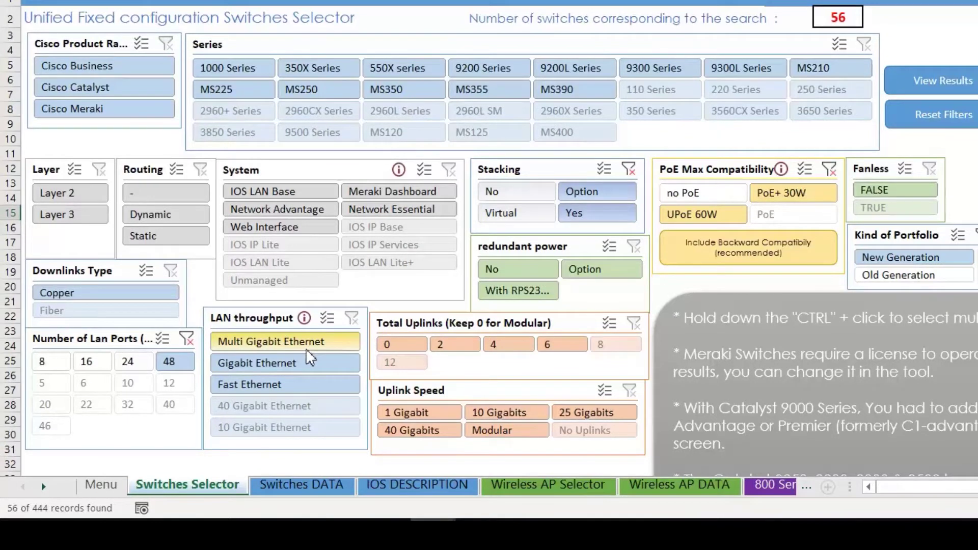
# Step: Narrow the switches to Gigabit Ethernet throughput with 10 Gigabits or Modular uplink speed, and view the results
pyautogui.click(304, 363)
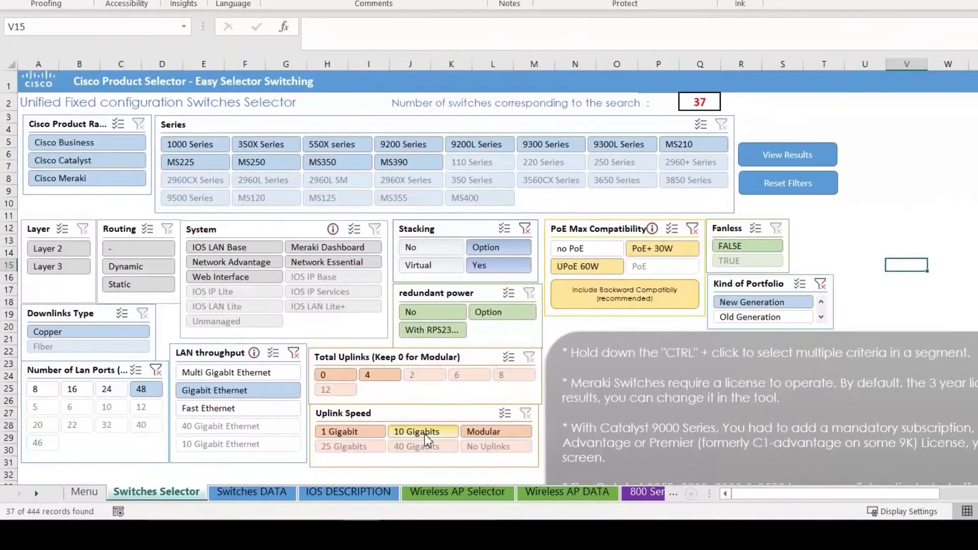
pyautogui.click(424, 434)
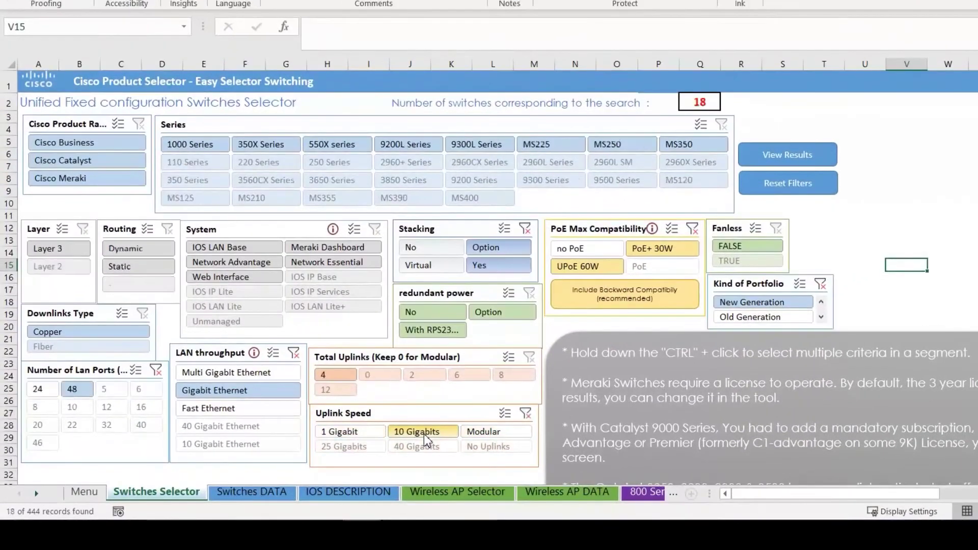
pyautogui.keyDown('ctrl'); pyautogui.click(487, 433); pyautogui.keyUp('ctrl')
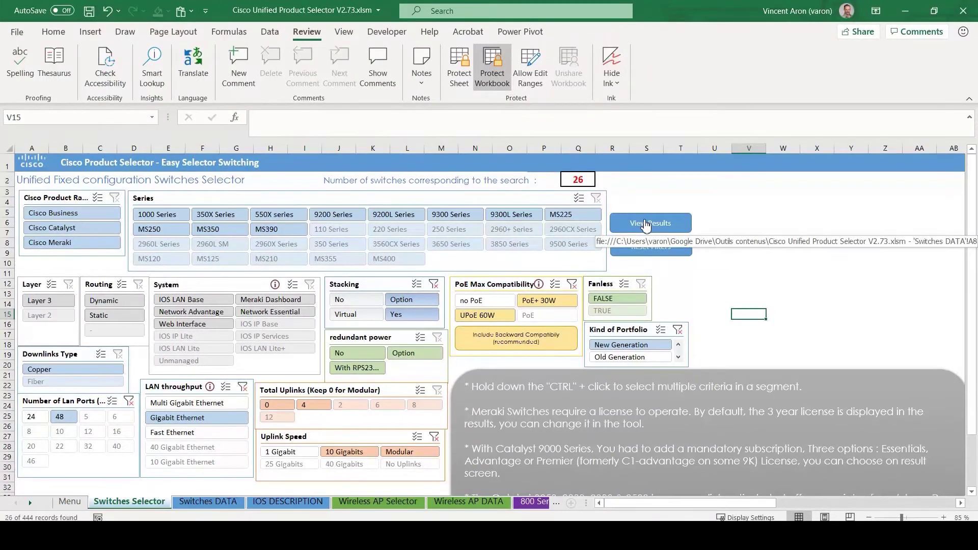
pyautogui.click(646, 225)
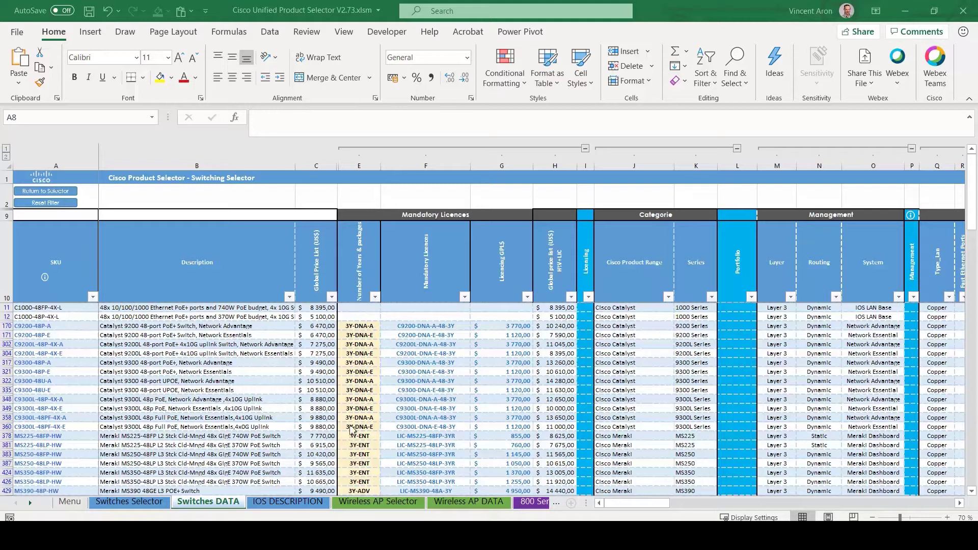
# Step: Examine the licence term options, mandatory licence, licence price and total price of the C9200-48P-E switch
pyautogui.click(364, 335)
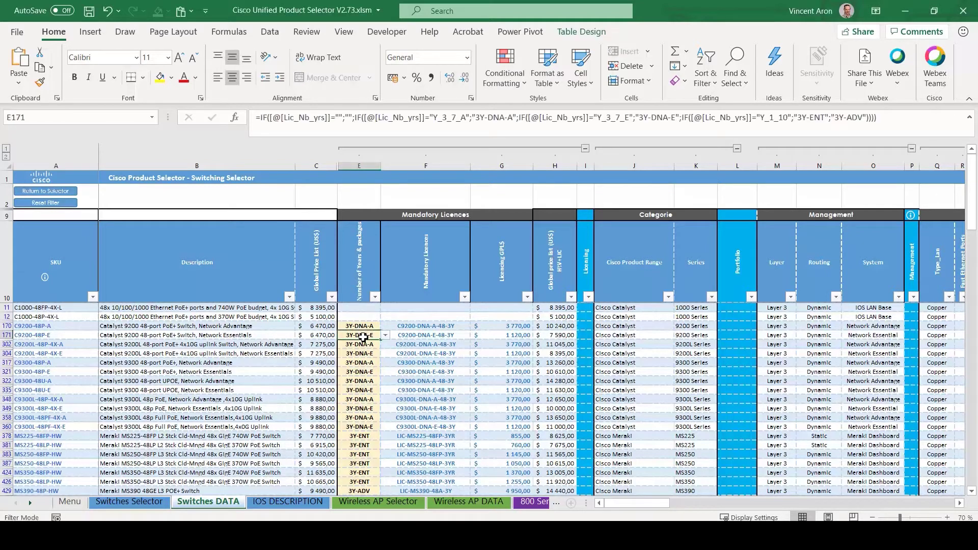
pyautogui.click(386, 336)
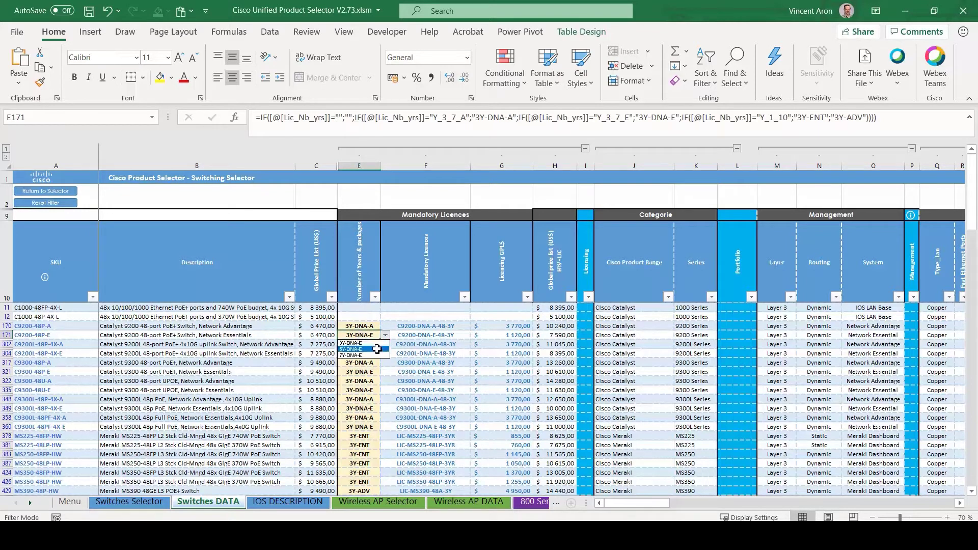
pyautogui.click(386, 337)
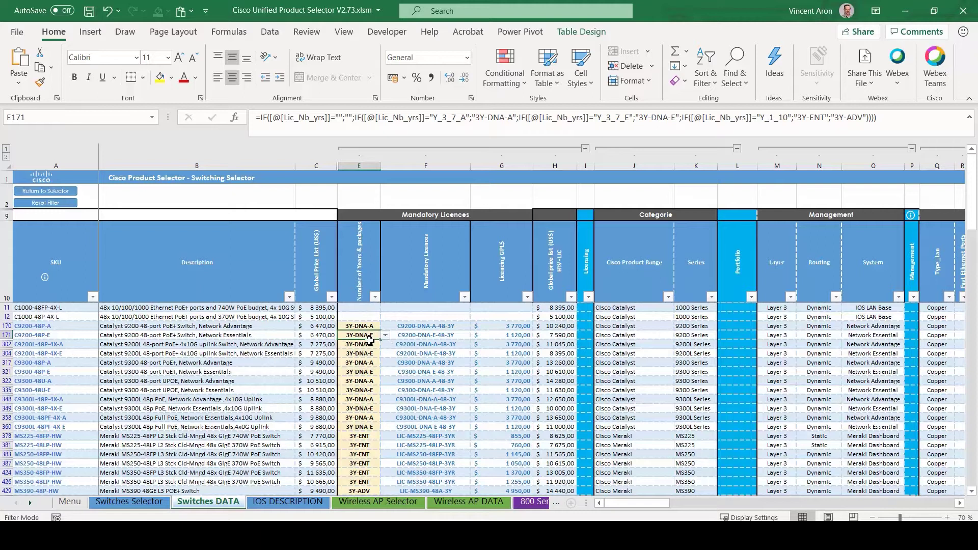
pyautogui.click(465, 336)
pyautogui.click(496, 336)
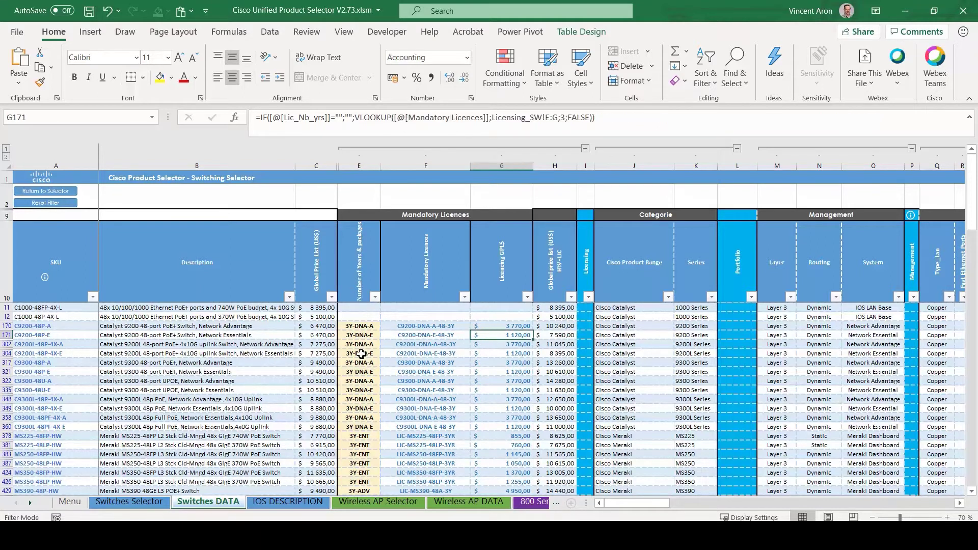
pyautogui.click(546, 339)
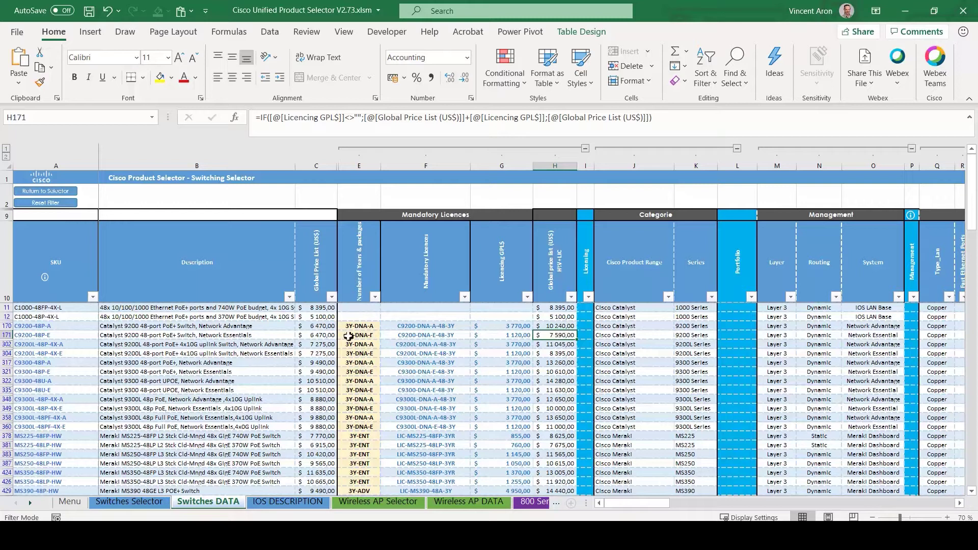
# Step: Examine the description, hardware price and available licence terms and packages of the C9200-48P-A switch
pyautogui.click(274, 329)
pyautogui.click(321, 328)
pyautogui.click(359, 326)
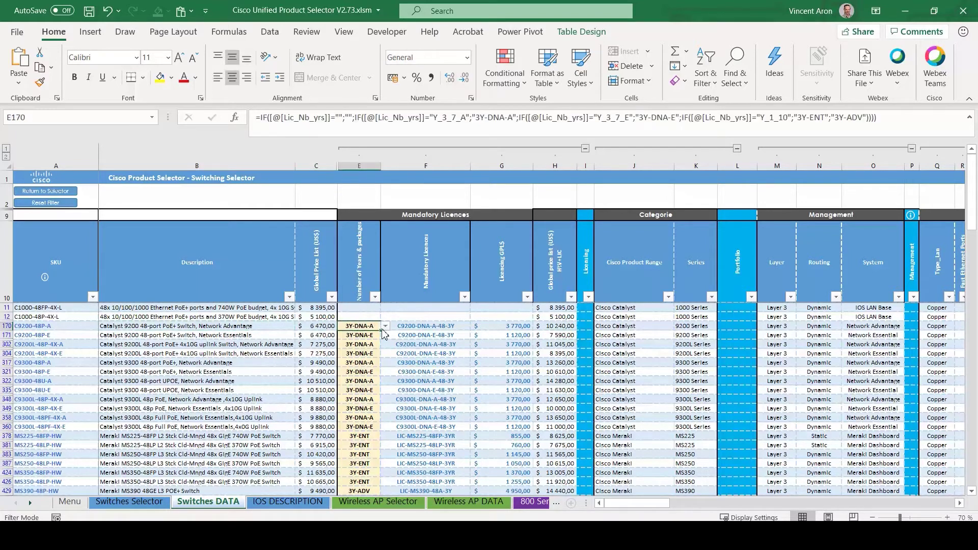
pyautogui.click(385, 326)
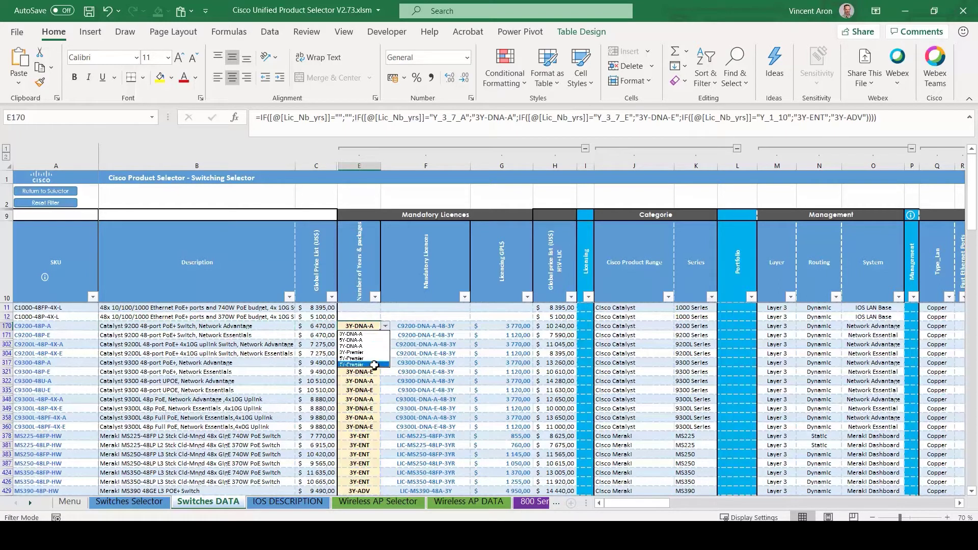
pyautogui.click(386, 327)
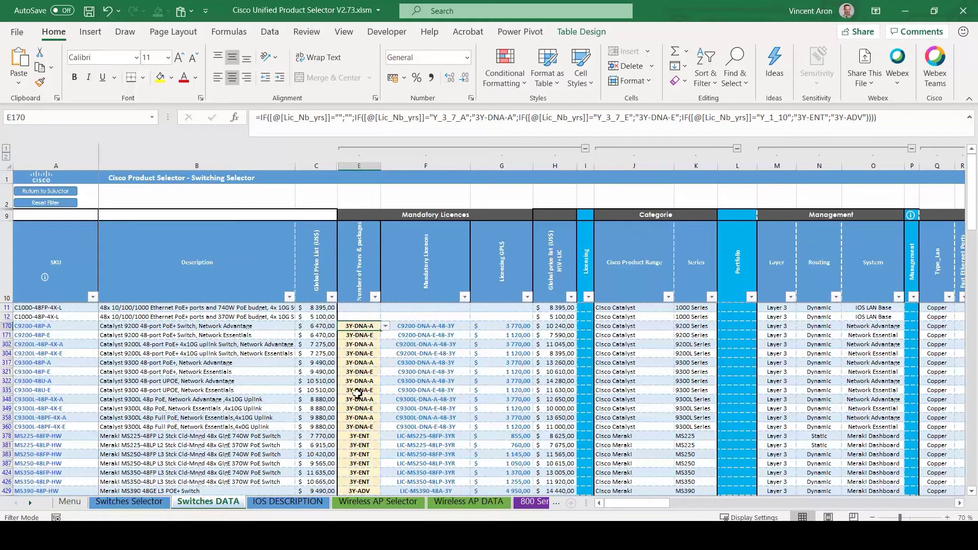
# Step: Try the 10Y-ENT licence on the Meraki MS390-48U-HW switch and undo the change
pyautogui.scroll(-1, 353, 446)
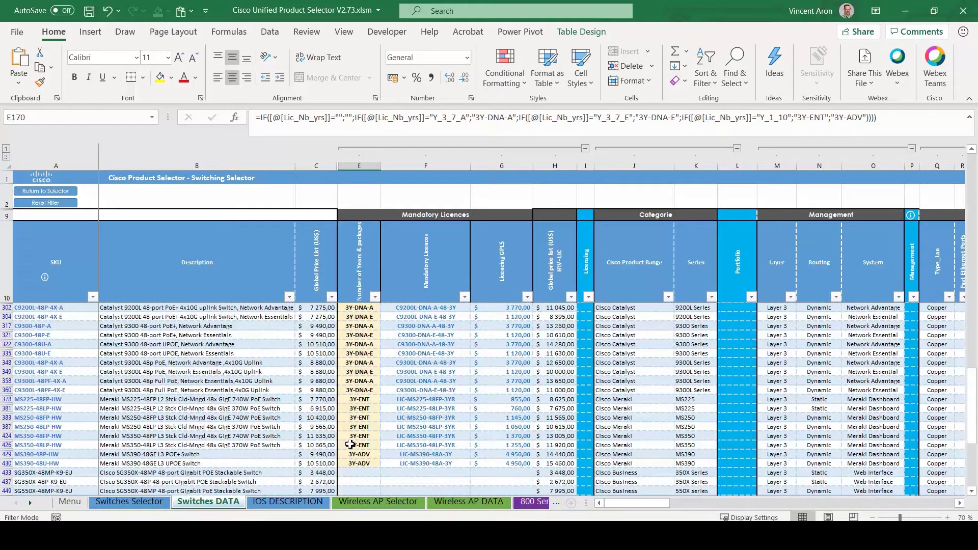
pyautogui.click(363, 463)
pyautogui.click(385, 463)
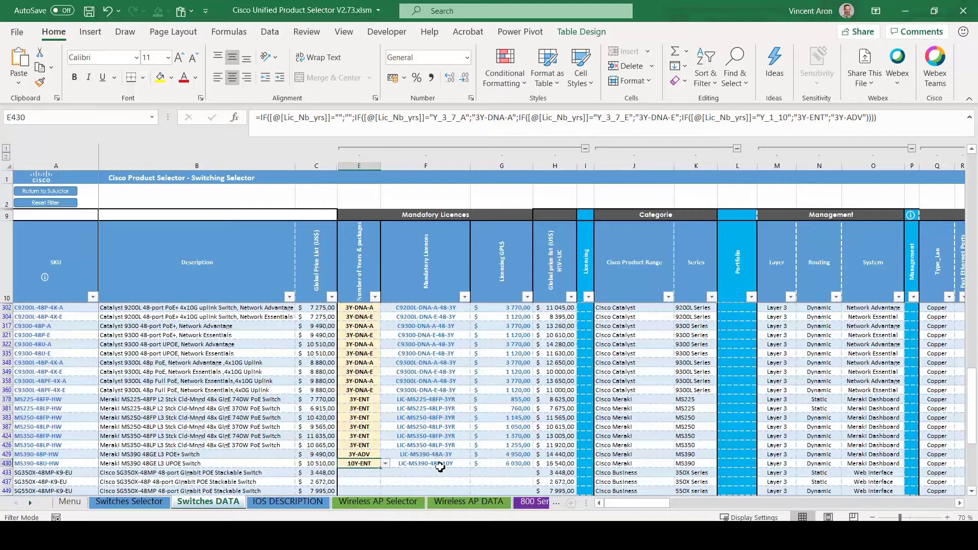
pyautogui.hotkey('ctrl', 'z')
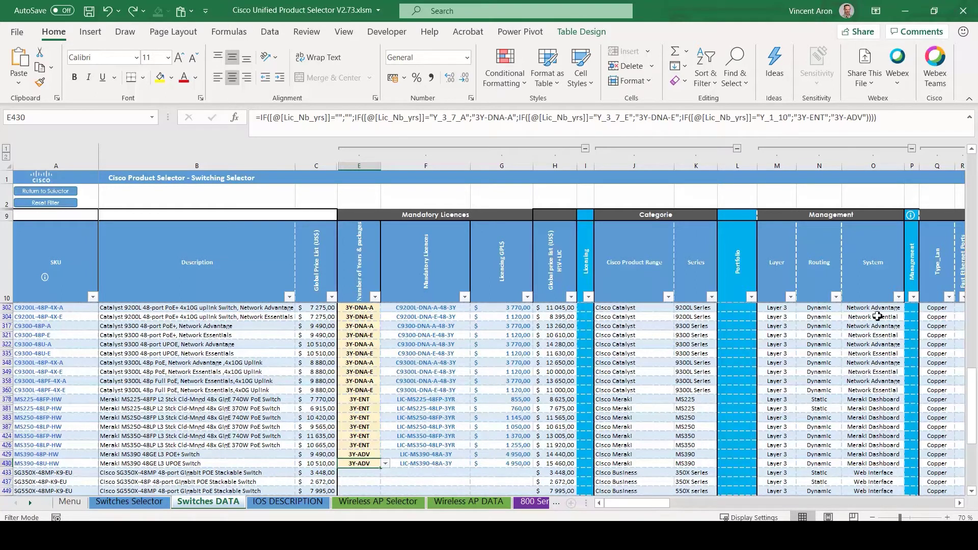
# Step: Examine the Downlink and Uplinks columns of the filtered switches, including the combo 10GB-T or SFP+ ports of the SG350X-48MP
pyautogui.moveTo(662, 505); pyautogui.dragTo(691, 507)
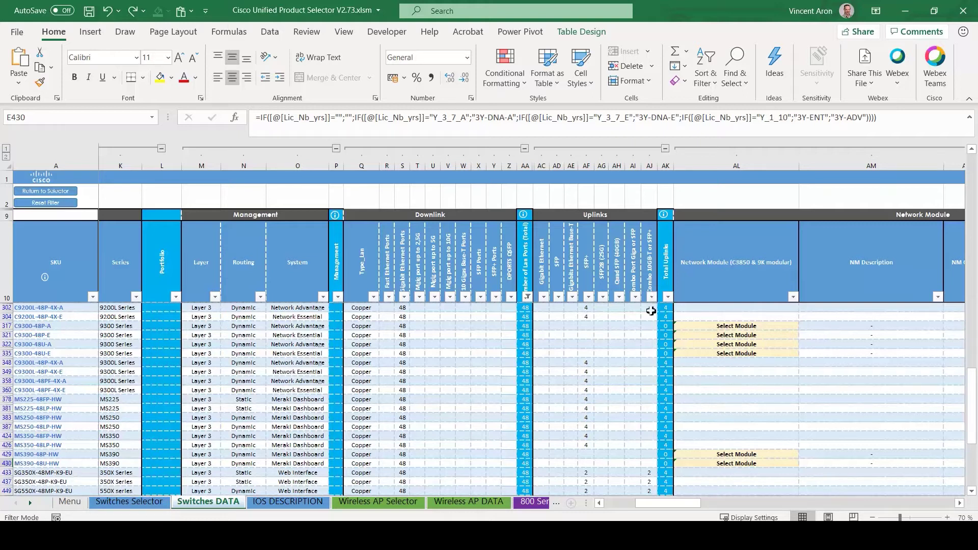
pyautogui.click(649, 473)
pyautogui.scroll(-1, 646, 474)
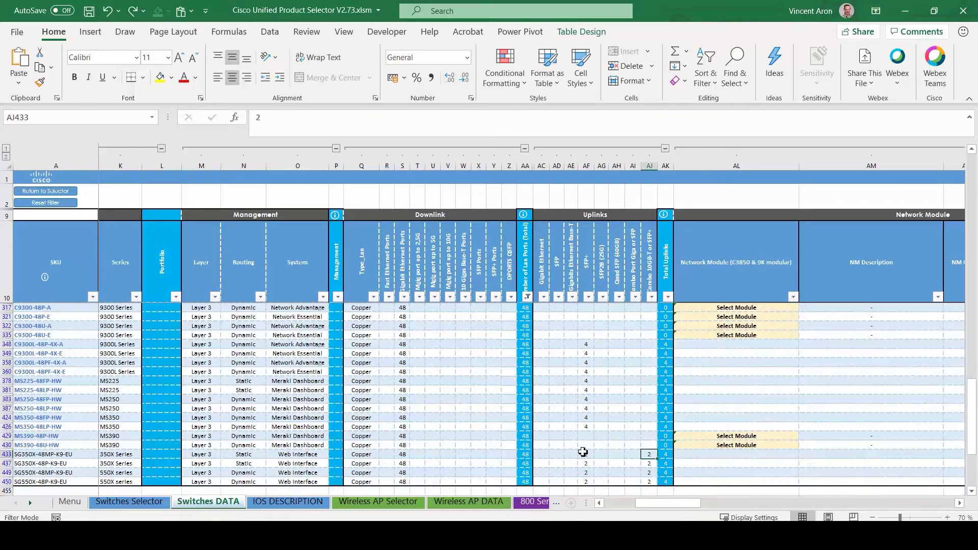
pyautogui.scroll(3, 653, 449)
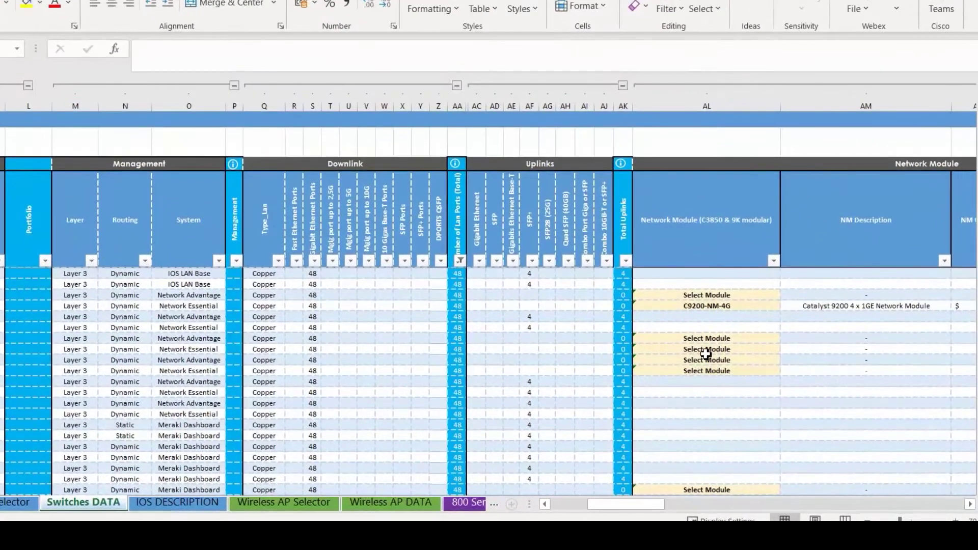
# Step: Change the network module of the C9200-48P-E switch to C9200-NM-4X, and switch it back to C9200-NM-4G
pyautogui.click(706, 352)
pyautogui.moveTo(654, 507); pyautogui.dragTo(681, 508)
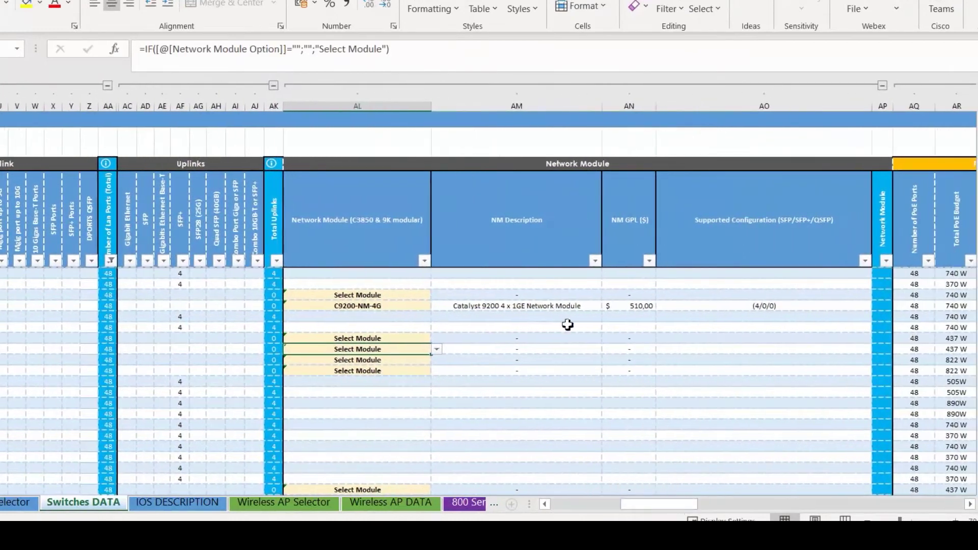
pyautogui.click(349, 306)
pyautogui.click(436, 306)
pyautogui.click(398, 323)
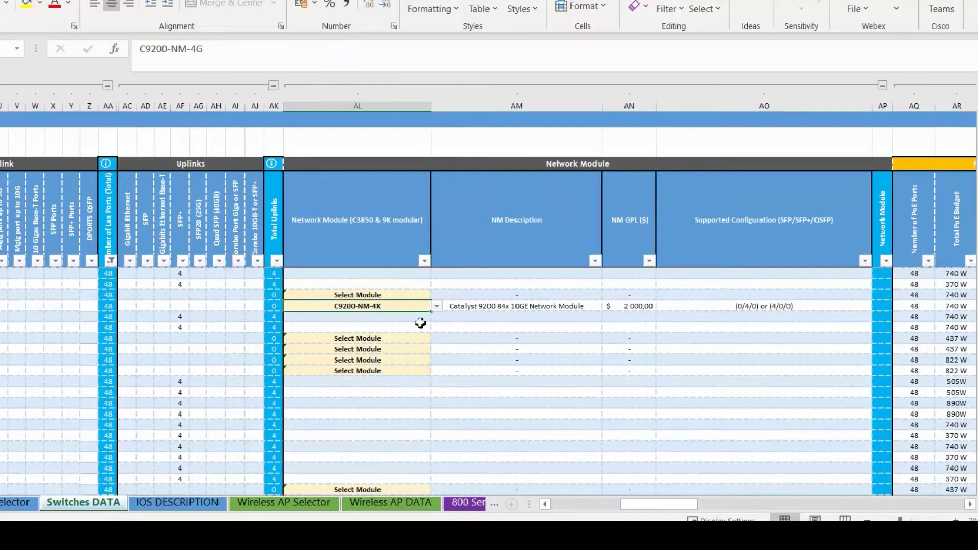
pyautogui.click(437, 307)
pyautogui.click(430, 316)
# Step: Examine the PoE port count, total PoE budget, ports per PoE class and average budget per port of the filtered switches
pyautogui.moveTo(656, 505); pyautogui.dragTo(747, 500)
pyautogui.moveTo(222, 284); pyautogui.dragTo(214, 341)
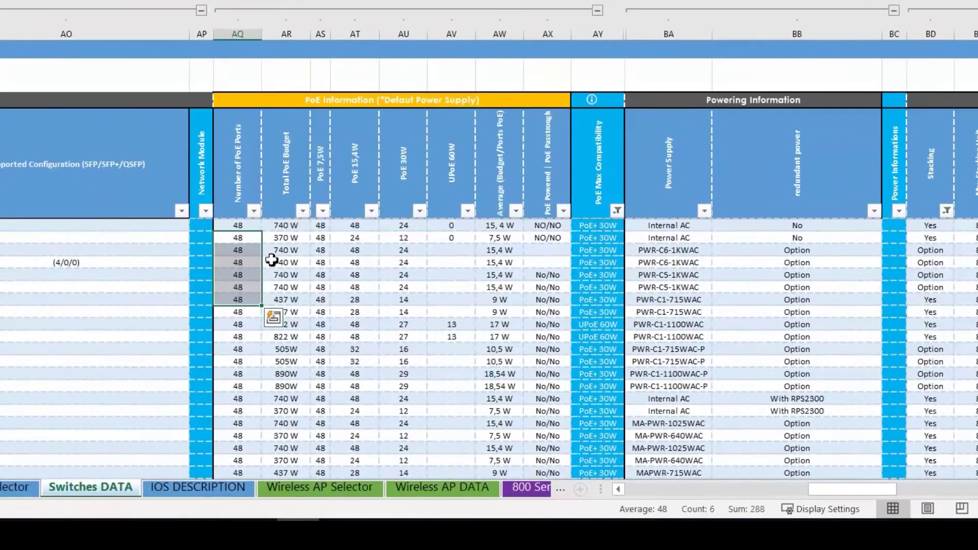
pyautogui.moveTo(265, 279); pyautogui.dragTo(264, 324)
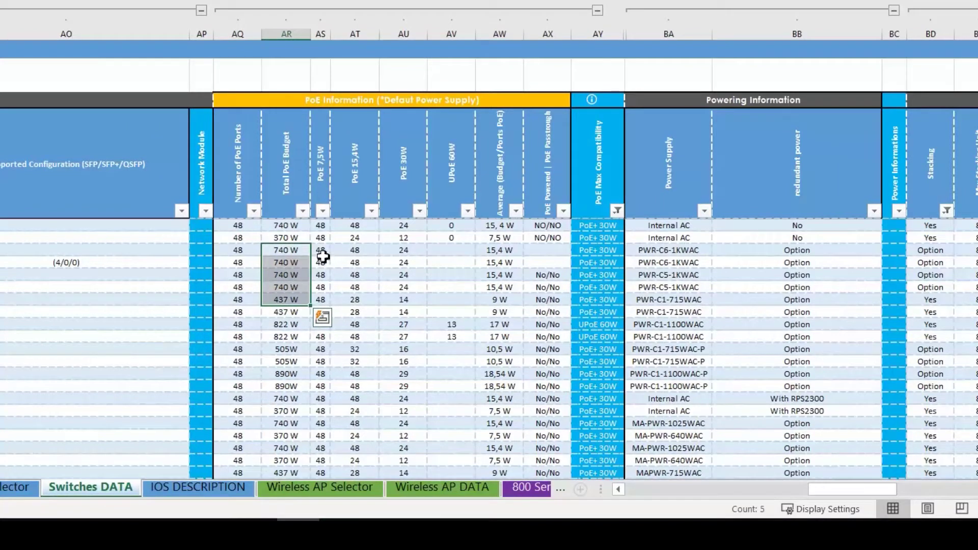
pyautogui.moveTo(322, 253); pyautogui.dragTo(404, 250)
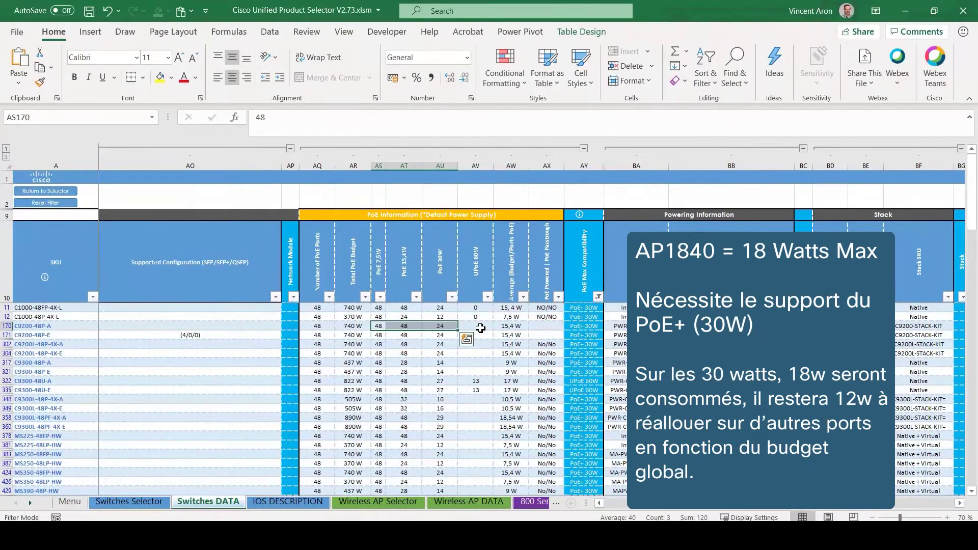
pyautogui.click(480, 328)
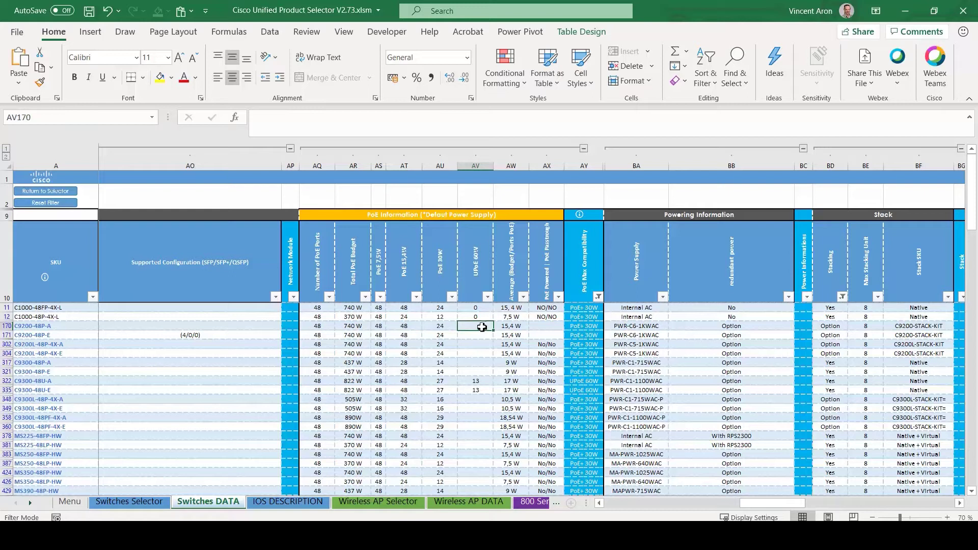
pyautogui.click(514, 327)
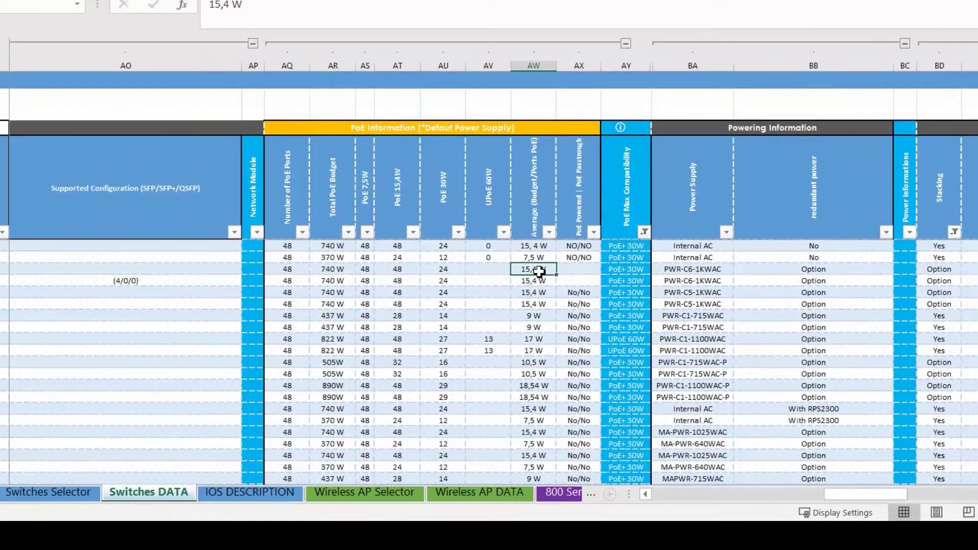
# Step: Examine the PoE Max Compatibility, Power Supply and redundant power columns, comparing PoE+ 30W and UPoE 60W models
pyautogui.click(622, 269)
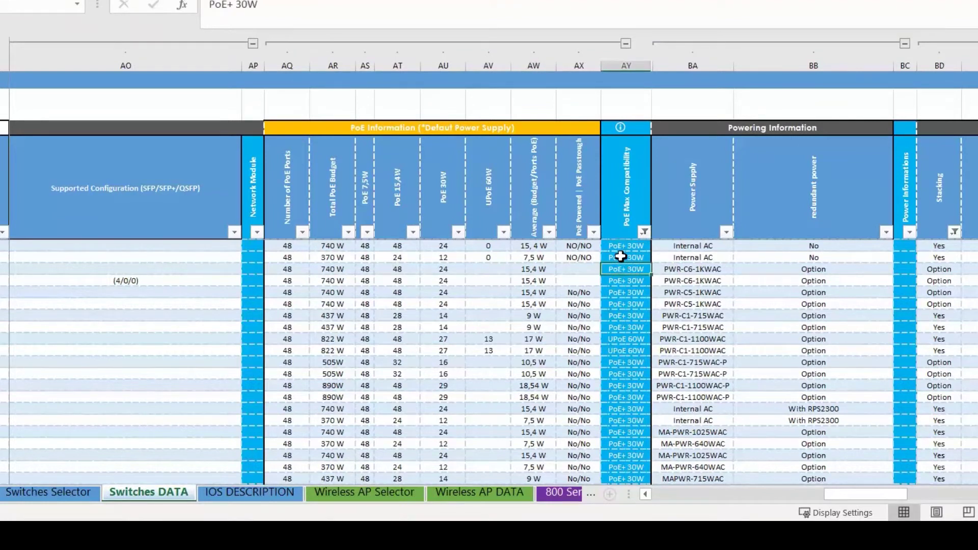
pyautogui.scroll(-1, 619, 334)
pyautogui.click(622, 315)
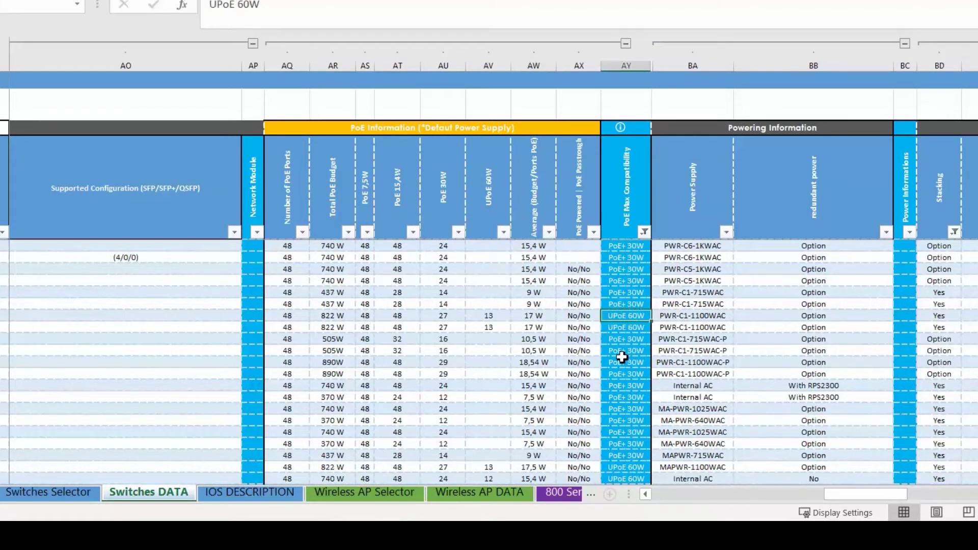
pyautogui.scroll(1, 624, 378)
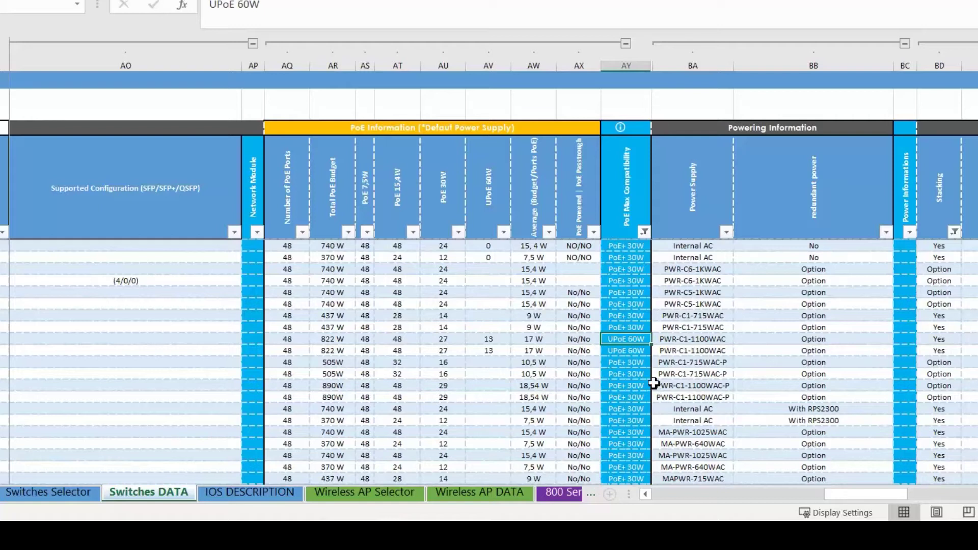
pyautogui.click(689, 280)
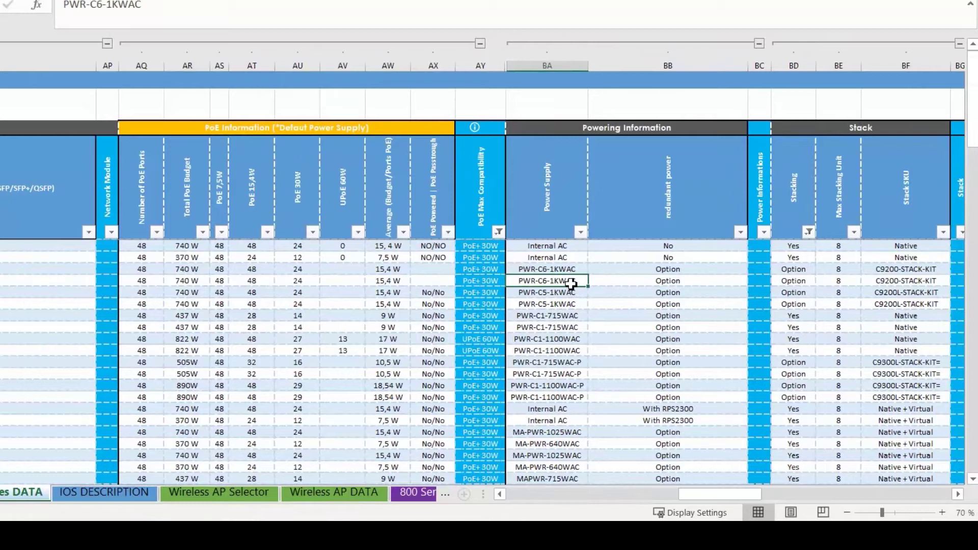
pyautogui.click(646, 280)
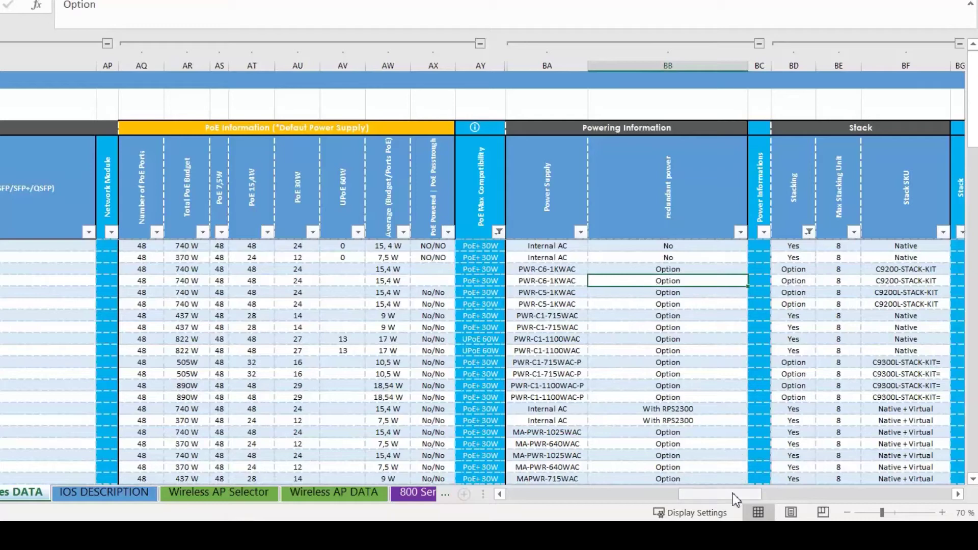
# Step: Examine the Stack columns of the filtered switches: stacking support, maximum stacking units and required stack SKU
pyautogui.moveTo(734, 501); pyautogui.dragTo(742, 502)
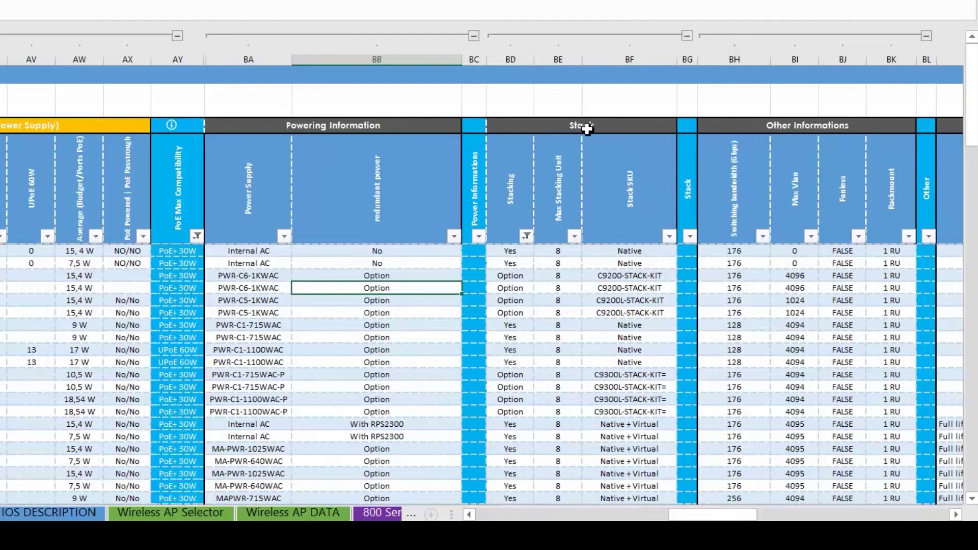
pyautogui.click(512, 264)
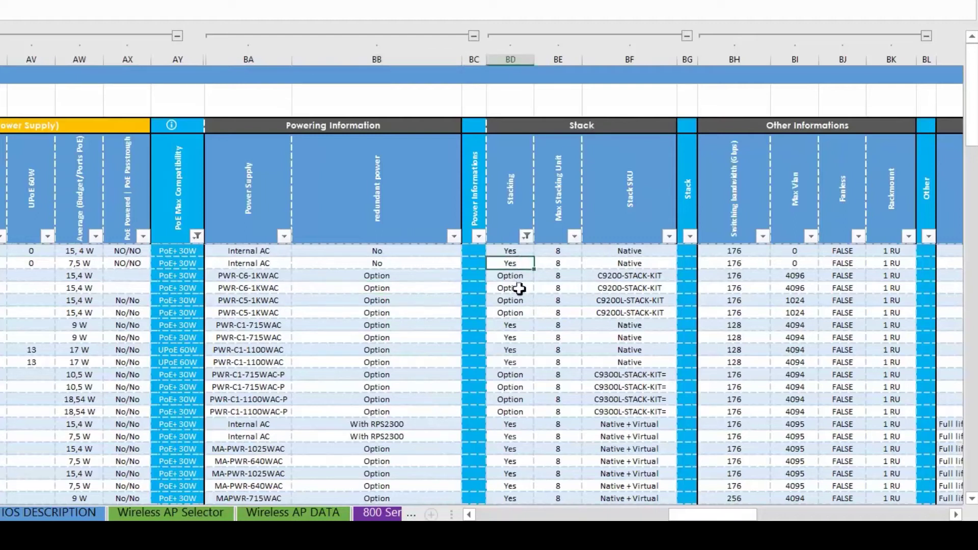
pyautogui.click(511, 276)
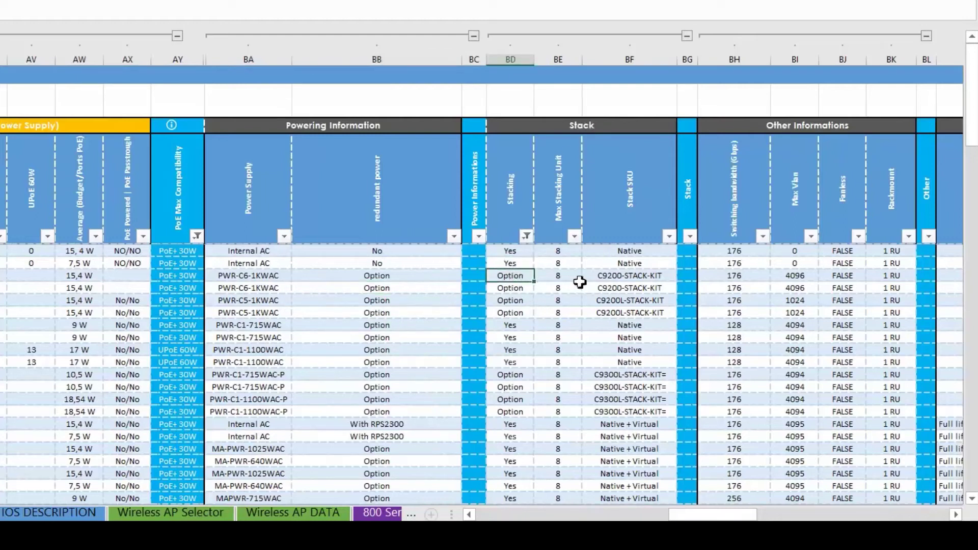
pyautogui.click(606, 279)
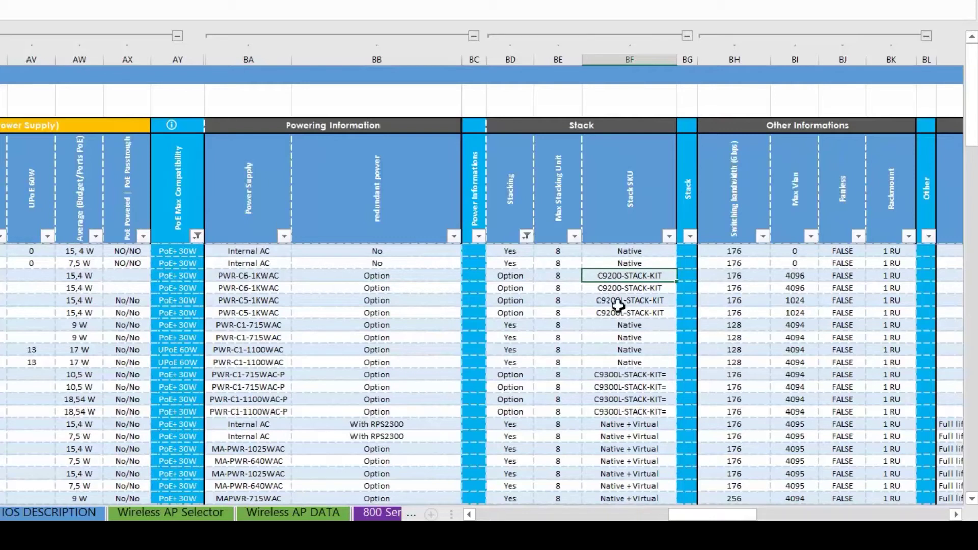
pyautogui.click(564, 276)
pyautogui.scroll(-3, 567, 338)
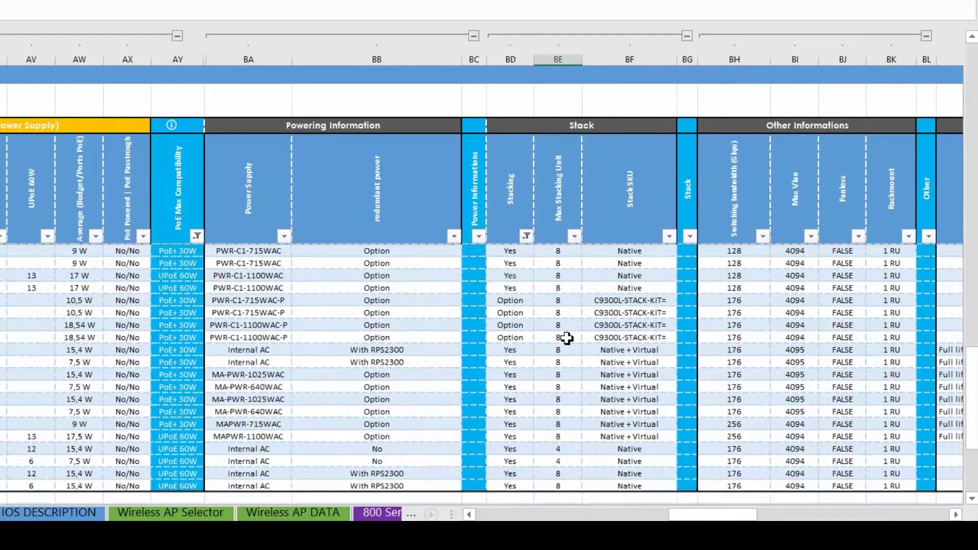
pyautogui.click(571, 409)
pyautogui.click(564, 363)
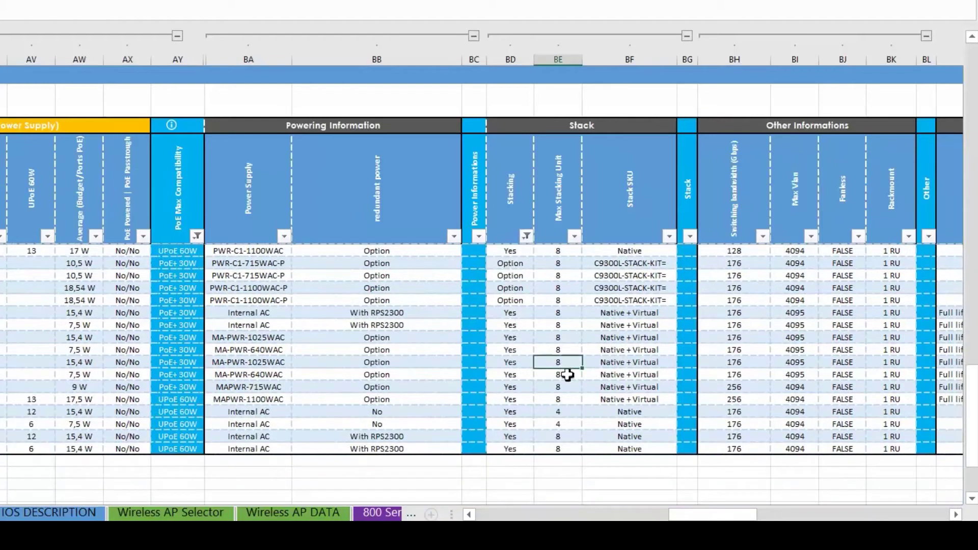
pyautogui.scroll(3, 563, 376)
# Step: Examine the switching bandwidth, maximum VLANs, fanless and rackmount columns under Other Informations
pyautogui.moveTo(702, 514); pyautogui.dragTo(716, 501)
pyautogui.moveTo(604, 264); pyautogui.dragTo(613, 326)
pyautogui.moveTo(676, 275); pyautogui.dragTo(680, 362)
pyautogui.moveTo(726, 276); pyautogui.dragTo(722, 334)
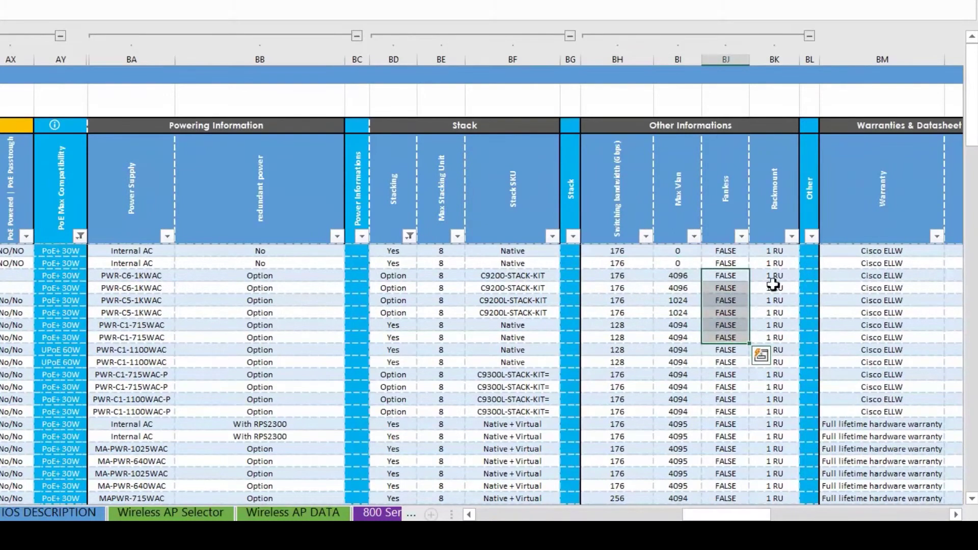
pyautogui.moveTo(775, 250); pyautogui.dragTo(778, 330)
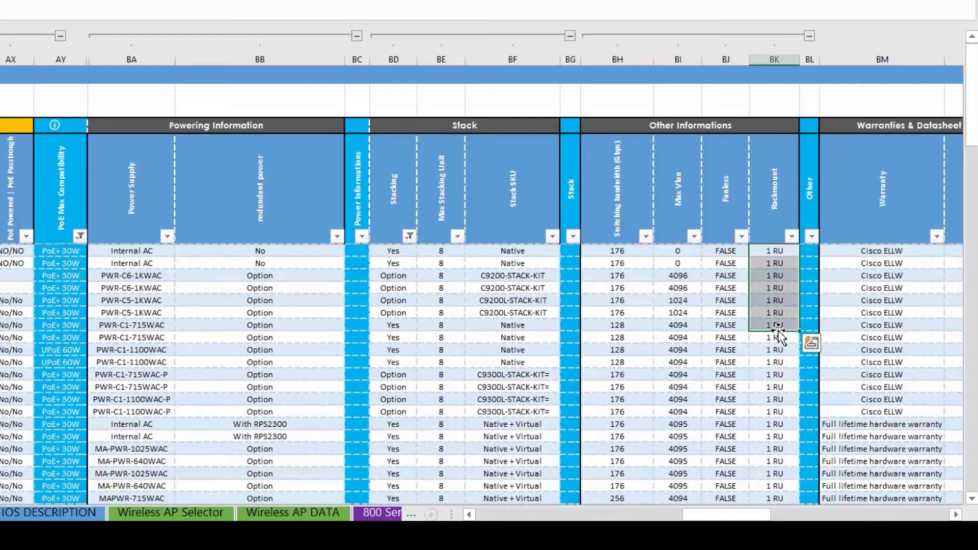
# Step: Examine the Warranty column, comparing the Catalyst models with the Meraki models
pyautogui.moveTo(738, 516); pyautogui.dragTo(762, 516)
pyautogui.click(651, 334)
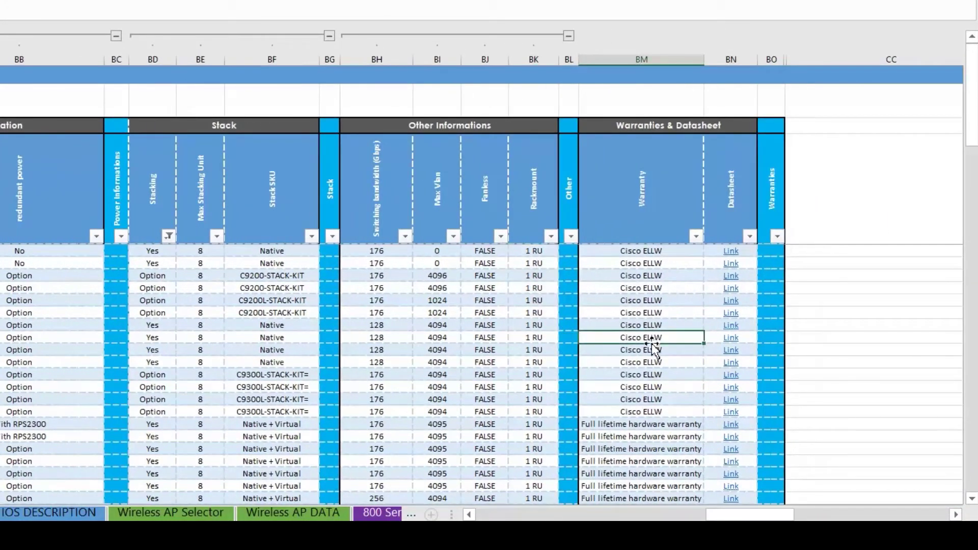
pyautogui.click(651, 425)
pyautogui.scroll(-1, 651, 427)
# Step: Open the datasheet link of the MS225-48FP-HW switch in the browser and return to the workbook
pyautogui.click(731, 376)
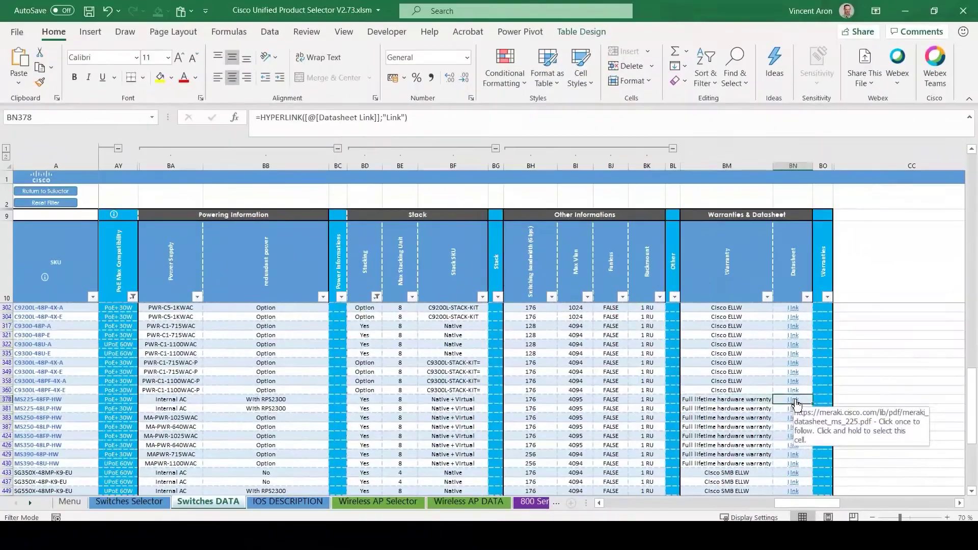
pyautogui.click(797, 402)
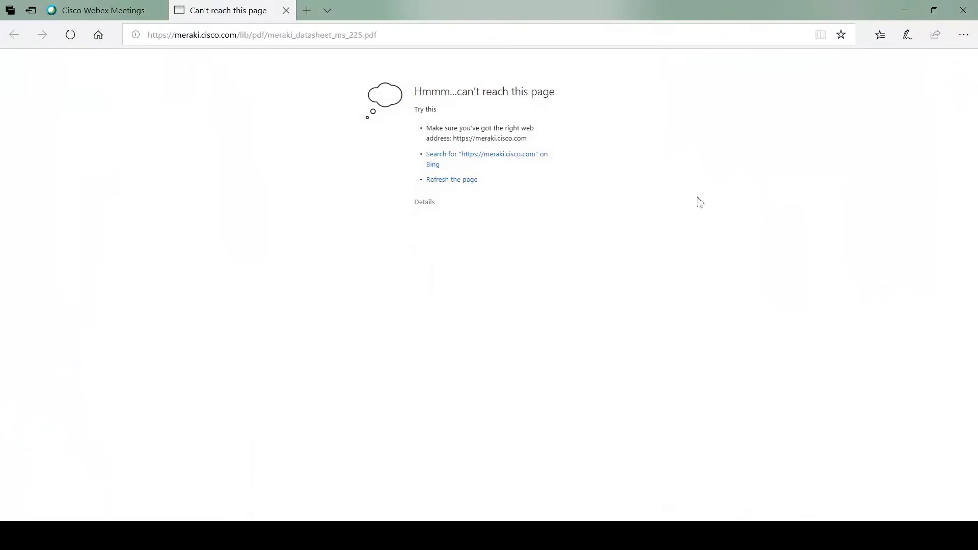
pyautogui.click(905, 11)
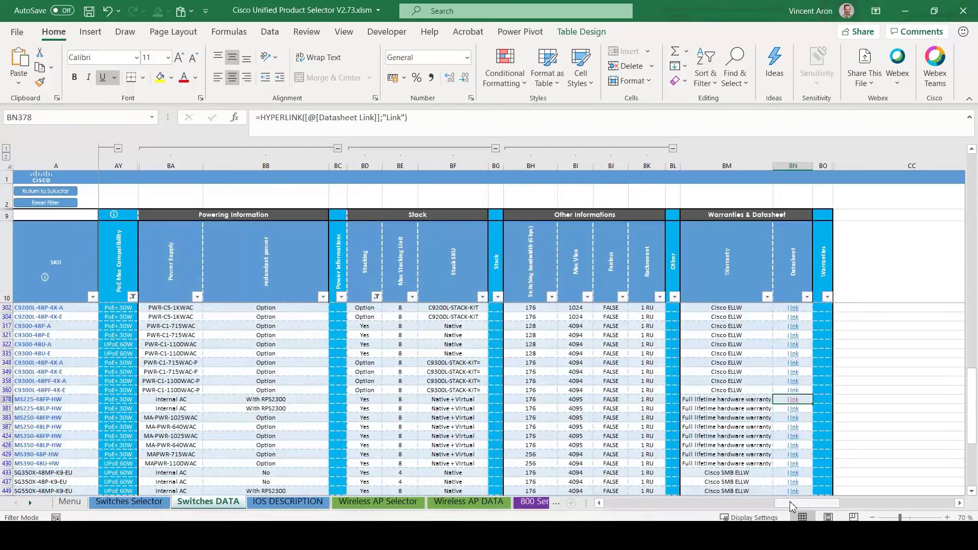
# Step: Filter the Cisco Product Range column to show only Cisco Catalyst
pyautogui.moveTo(791, 505); pyautogui.dragTo(614, 503)
pyautogui.scroll(2, 326, 396)
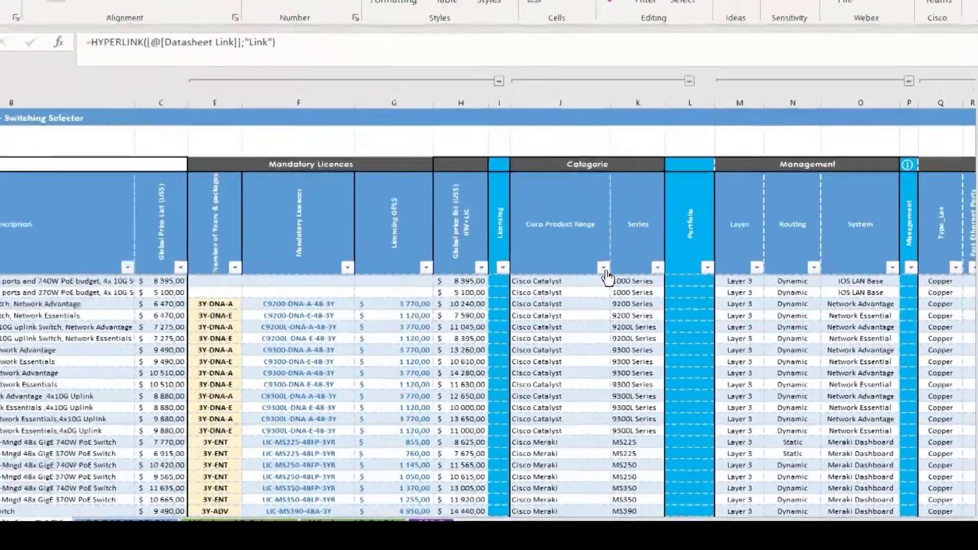
pyautogui.click(668, 297)
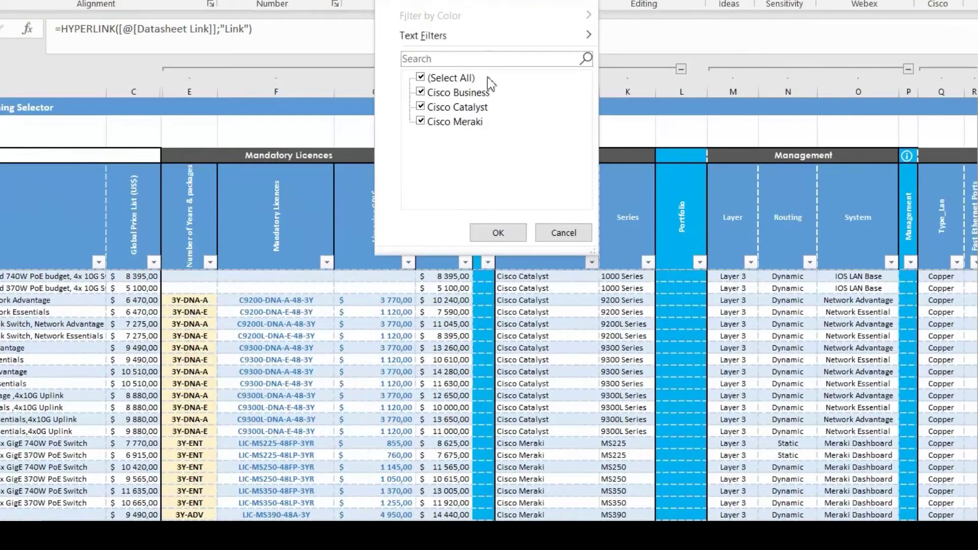
pyautogui.click(433, 79)
pyautogui.click(421, 107)
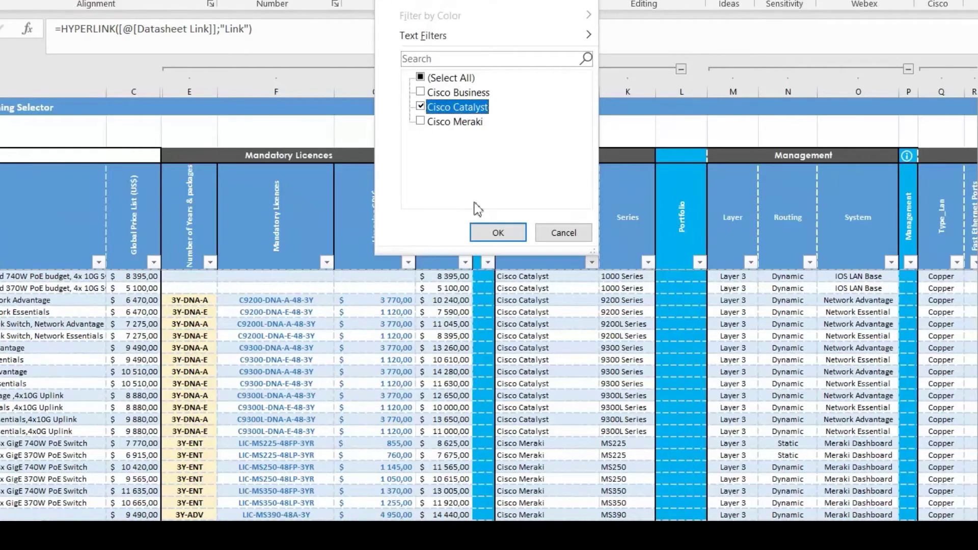
pyautogui.click(498, 233)
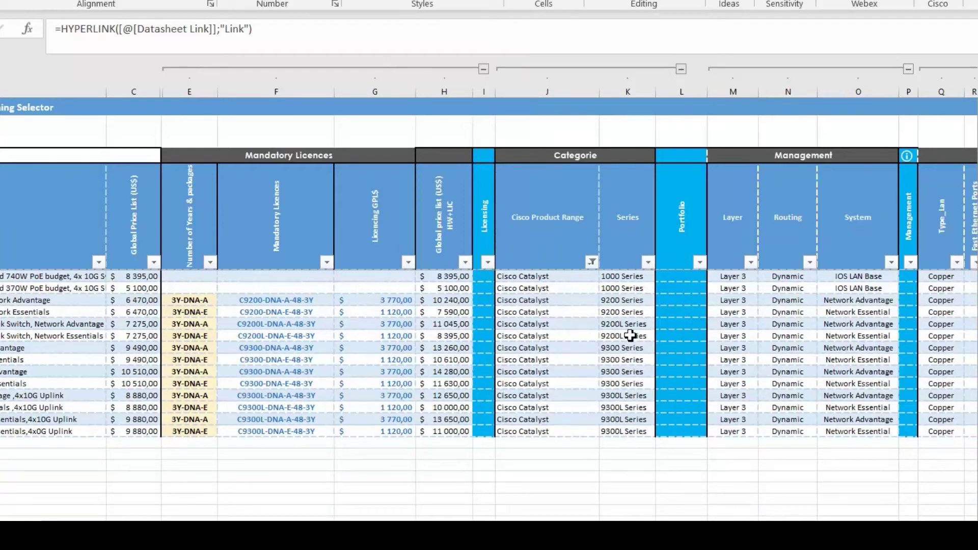
# Step: Filter the Series column to show only the 9200 Series and 9200L Series
pyautogui.click(647, 262)
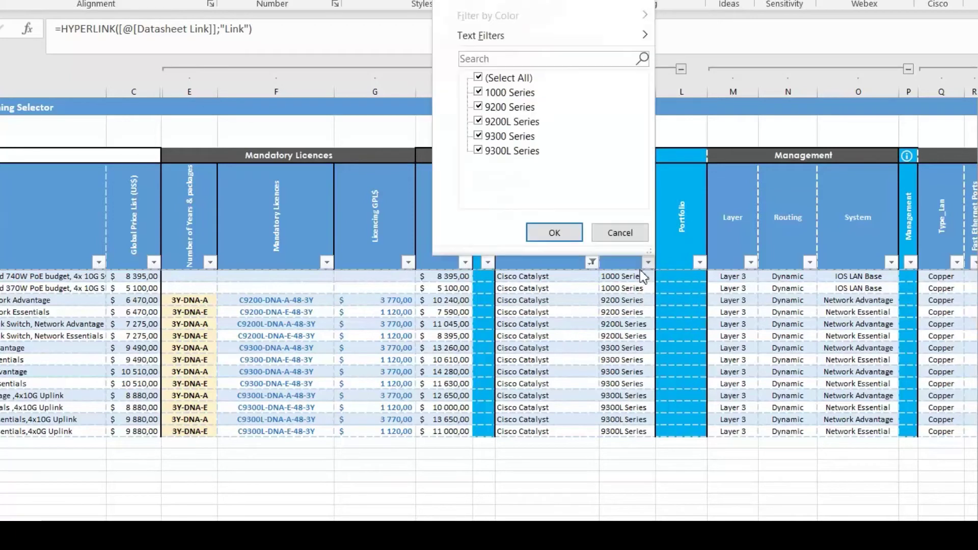
pyautogui.click(478, 78)
pyautogui.click(477, 107)
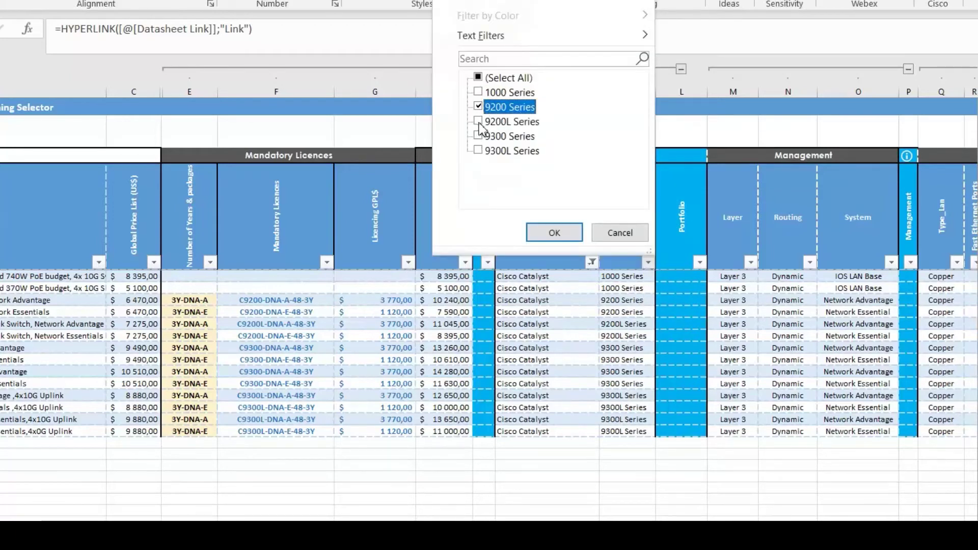
pyautogui.click(478, 121)
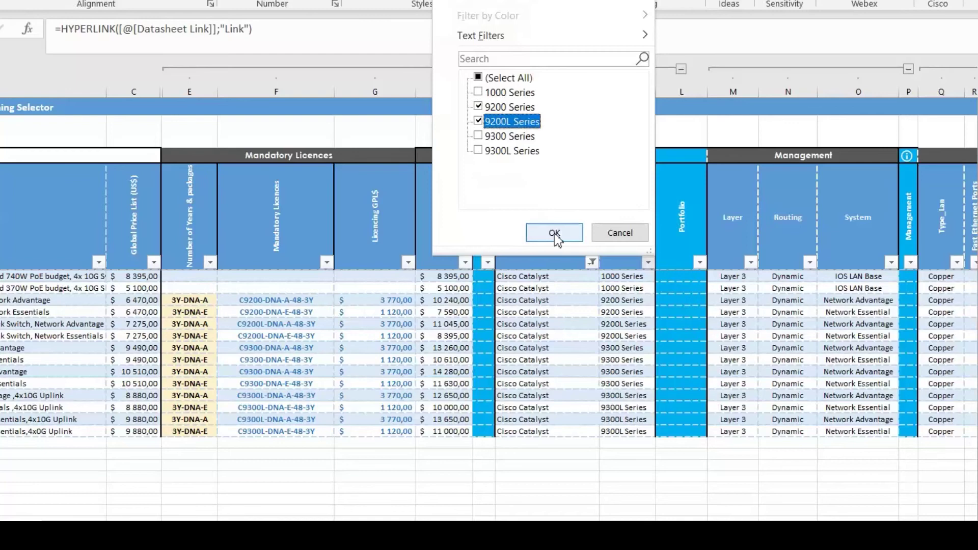
pyautogui.click(554, 233)
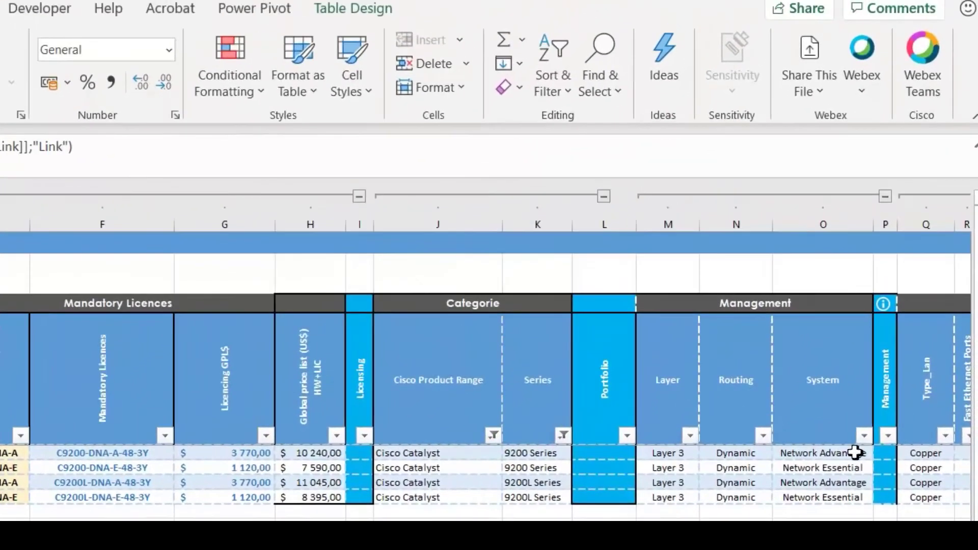
# Step: Filter the System column to exclude Network Advantage, keeping only Network Essential
pyautogui.click(864, 435)
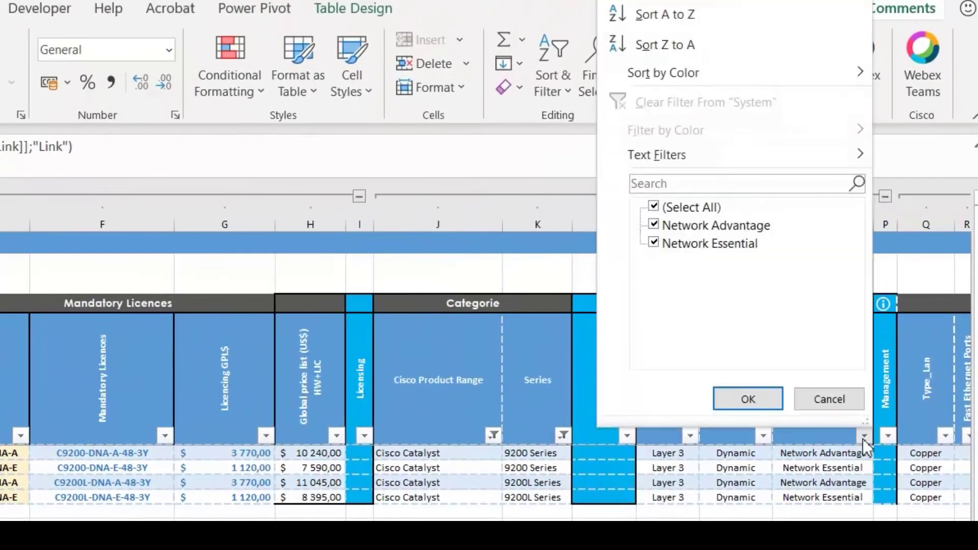
pyautogui.click(653, 225)
pyautogui.click(747, 398)
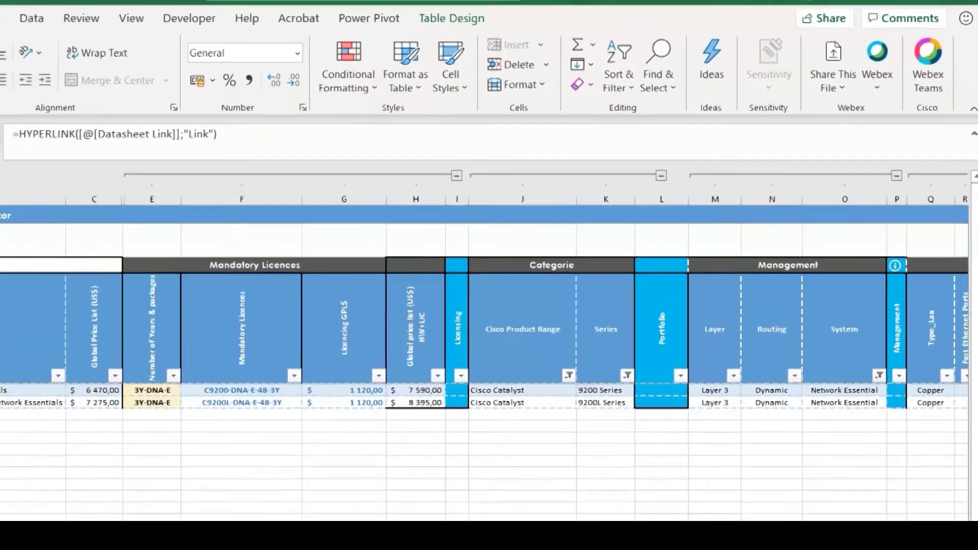
# Step: Check how the filters are reflected on the Switches Selector sheet, and return to the Switches DATA results
pyautogui.click(142, 503)
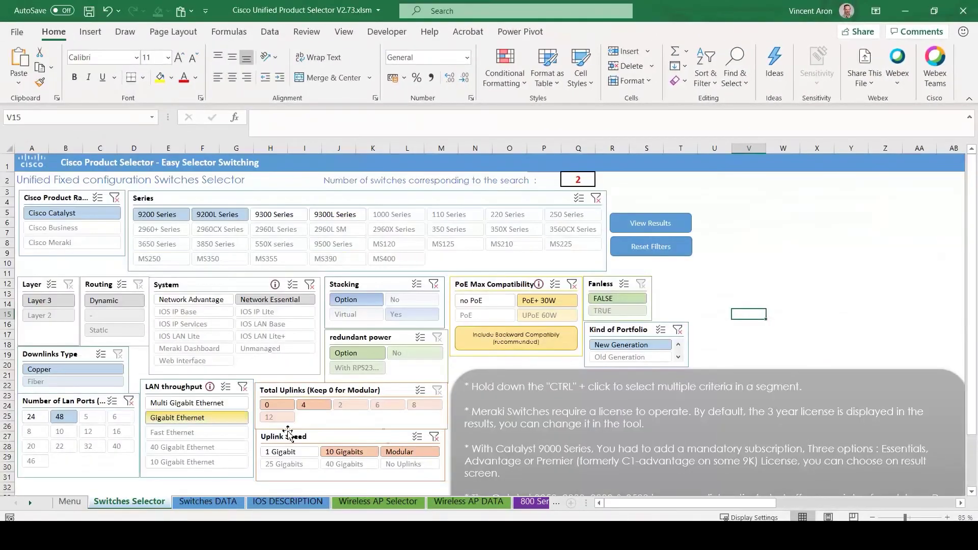
pyautogui.click(225, 504)
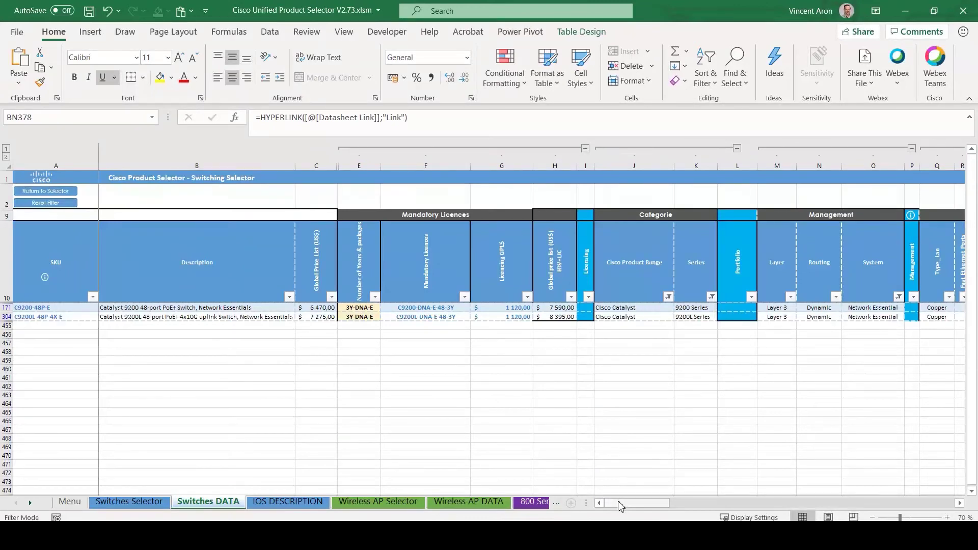
pyautogui.moveTo(618, 503); pyautogui.dragTo(612, 503)
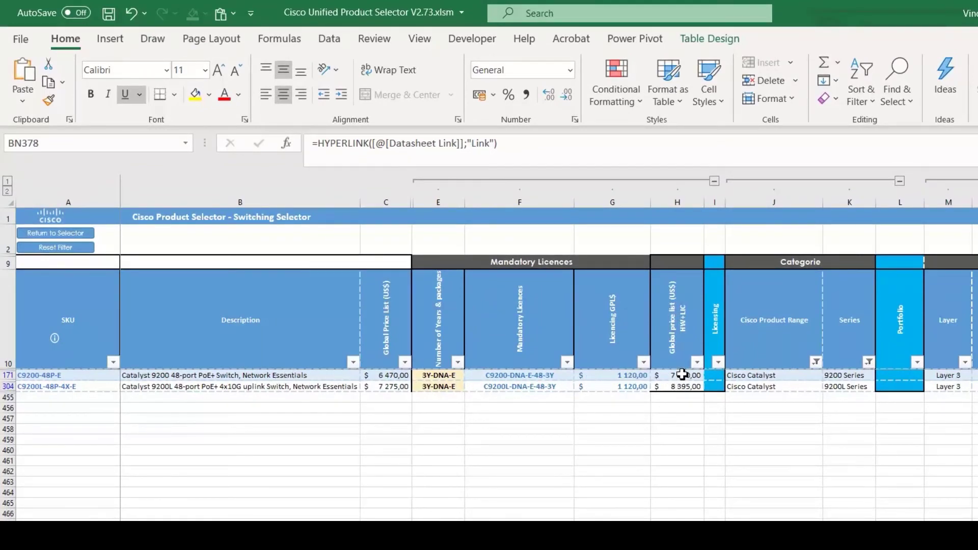
# Step: Change the network module of the C9200-48P-E switch to C9200-NM-4X
pyautogui.hscroll(10, 548, 348)
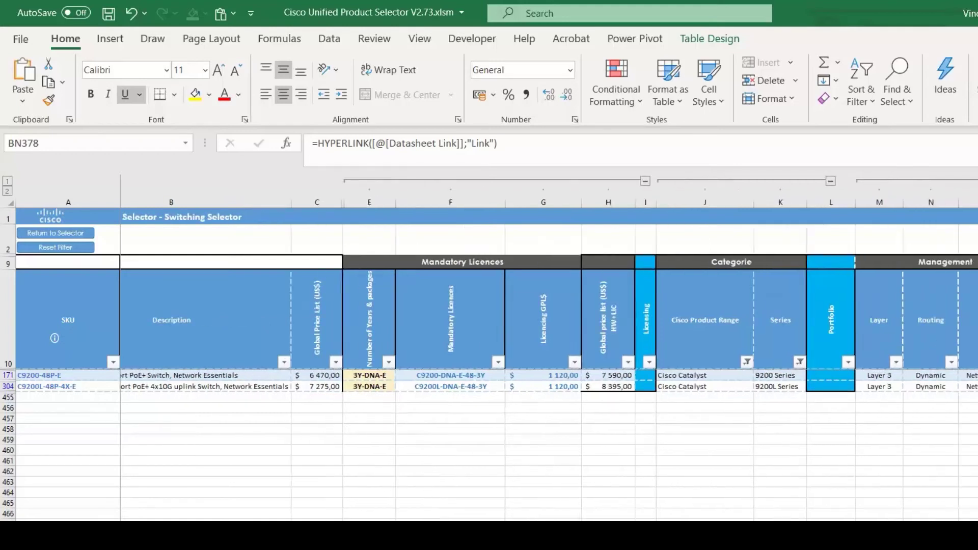
pyautogui.hscroll(3, 670, 383)
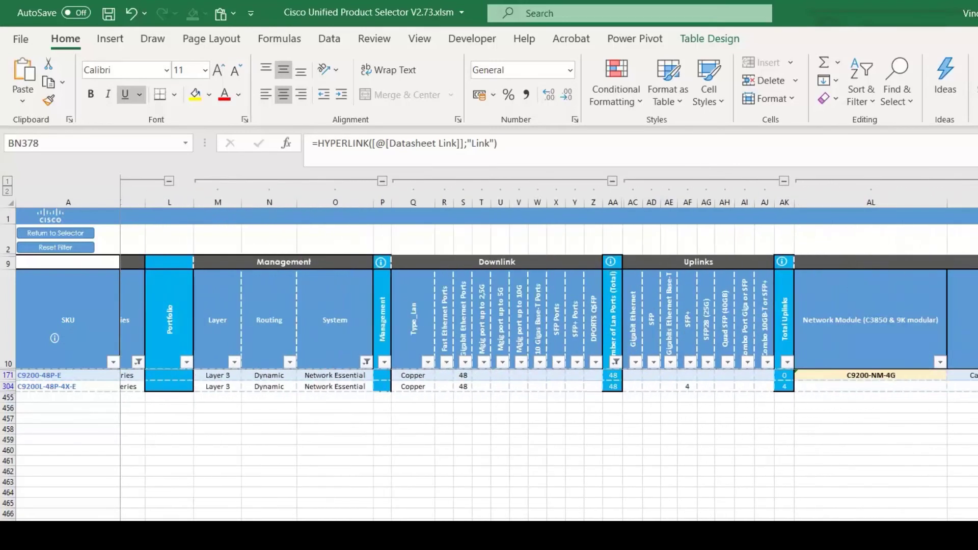
pyautogui.hscroll(1, 670, 382)
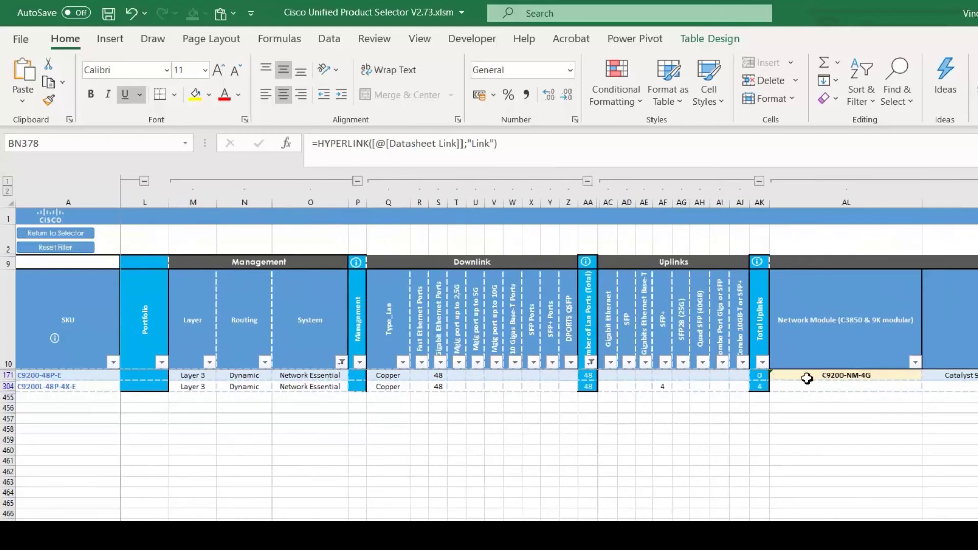
pyautogui.click(907, 375)
pyautogui.click(929, 375)
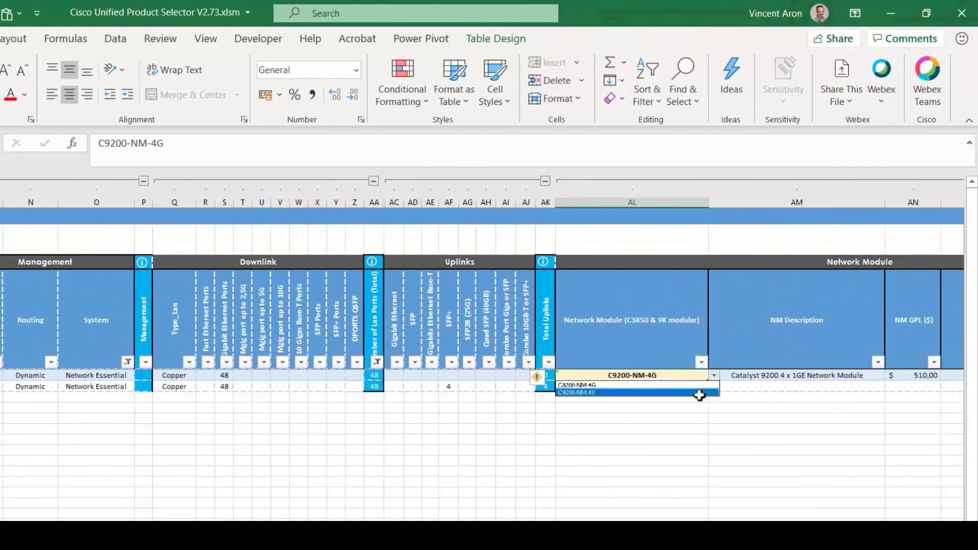
pyautogui.click(699, 393)
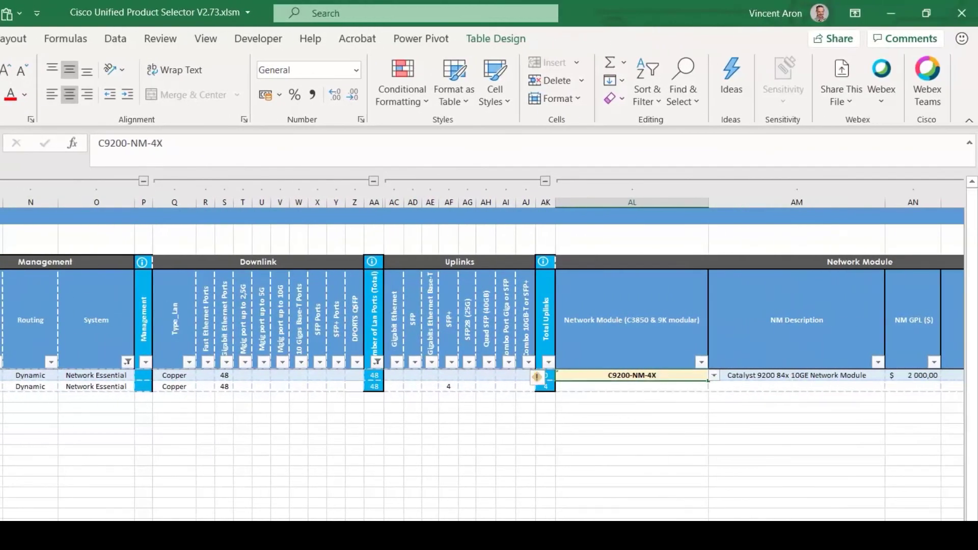
# Step: Examine the selected module's description, price and supported configuration, and the C9200-48P-E's combined hardware and licence price
pyautogui.hscroll(3, 482, 349)
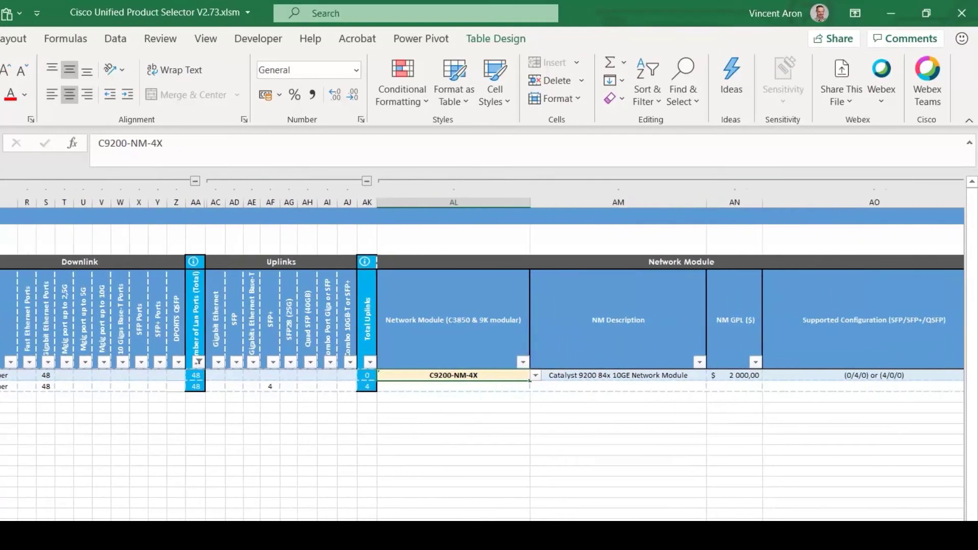
pyautogui.hscroll(1, 482, 348)
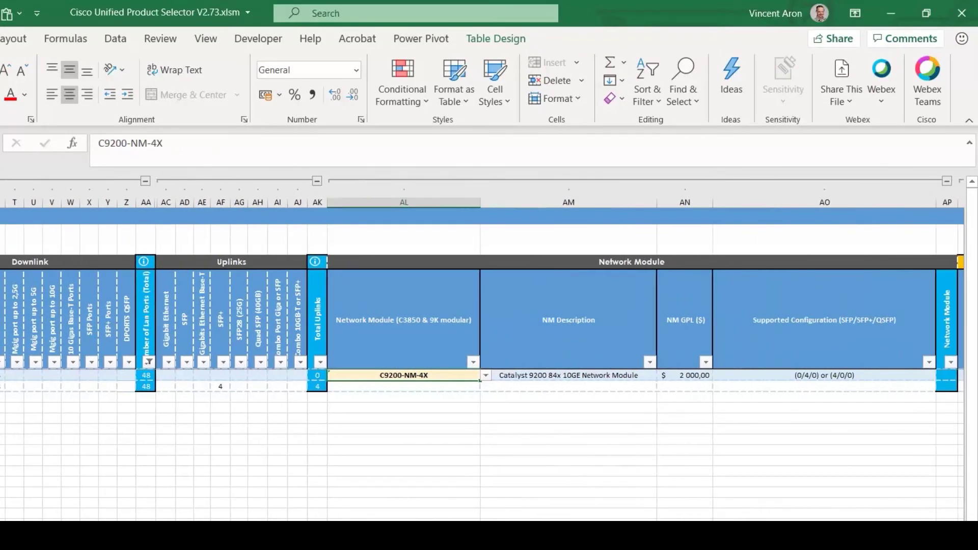
pyautogui.hscroll(-15, 482, 348)
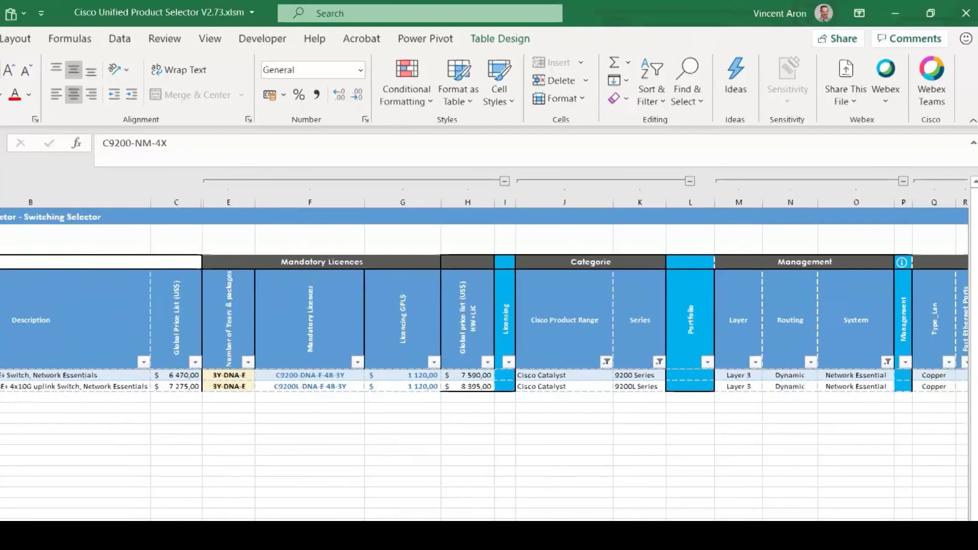
pyautogui.click(76, 376)
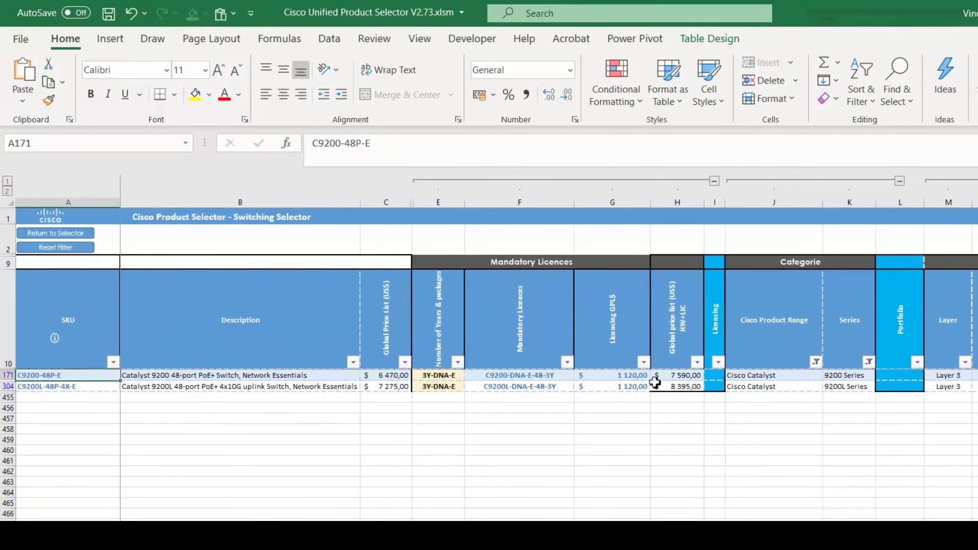
pyautogui.click(674, 377)
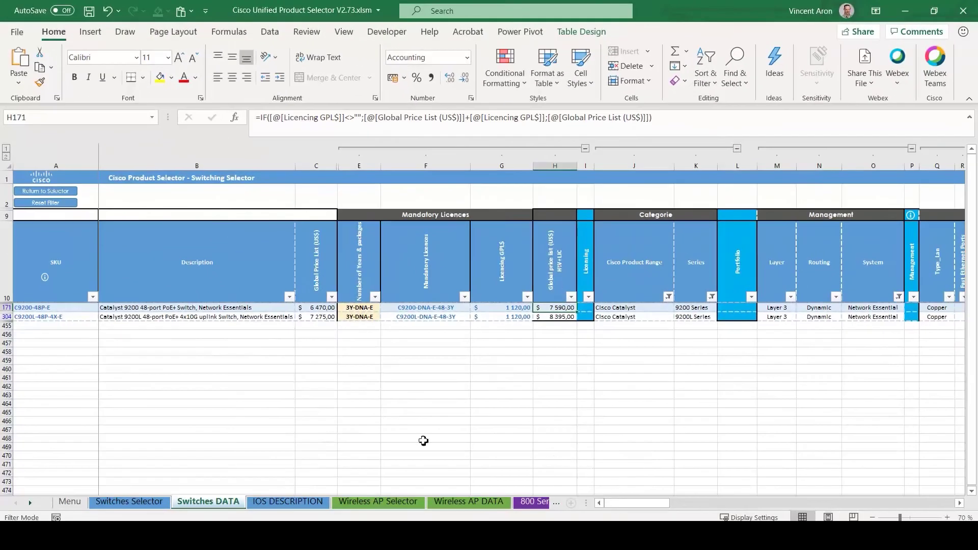
# Step: Reset all switch filters and return from the Switches DATA sheet to the Switches Selector sheet
pyautogui.click(151, 504)
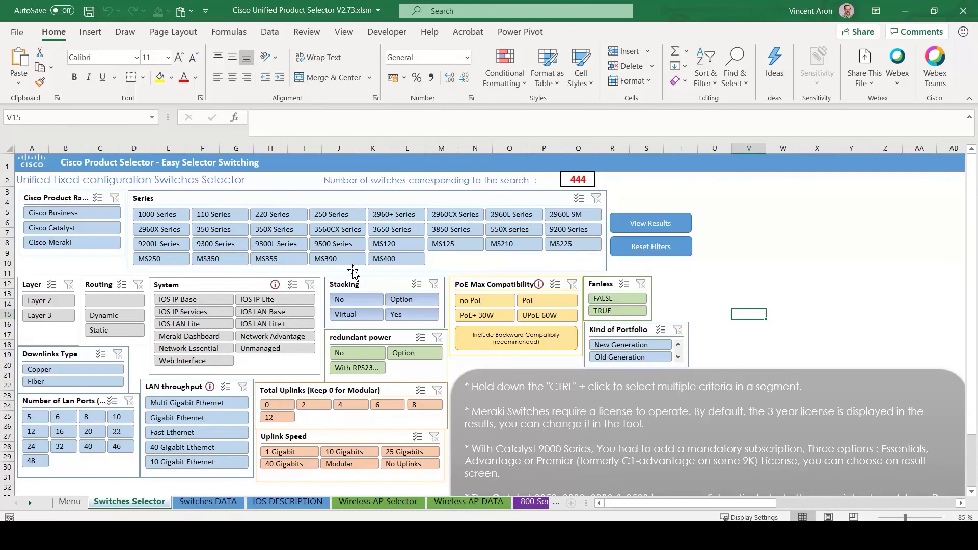
pyautogui.click(210, 501)
pyautogui.click(67, 195)
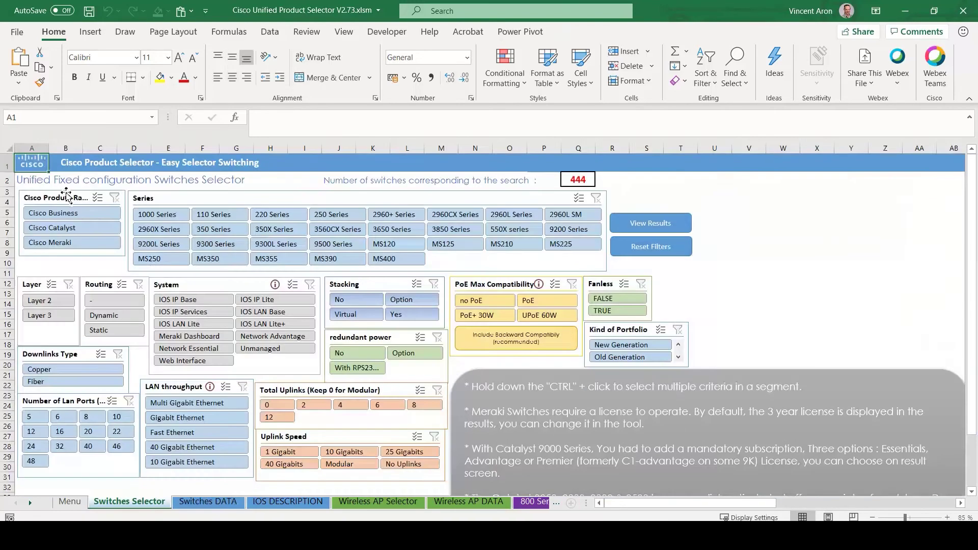
# Step: Filter the selector by the 350X Series to check its available criteria, and reset the filters
pyautogui.click(282, 234)
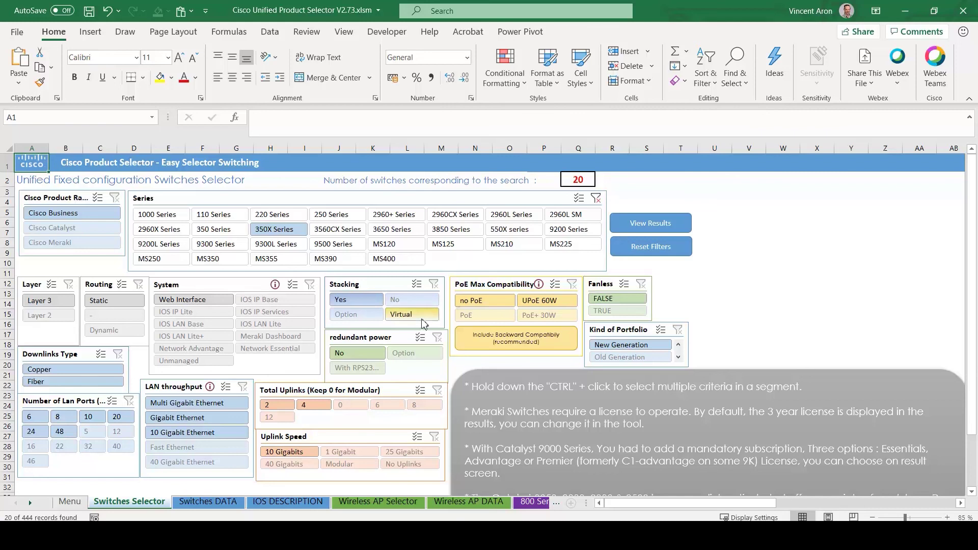
pyautogui.click(671, 253)
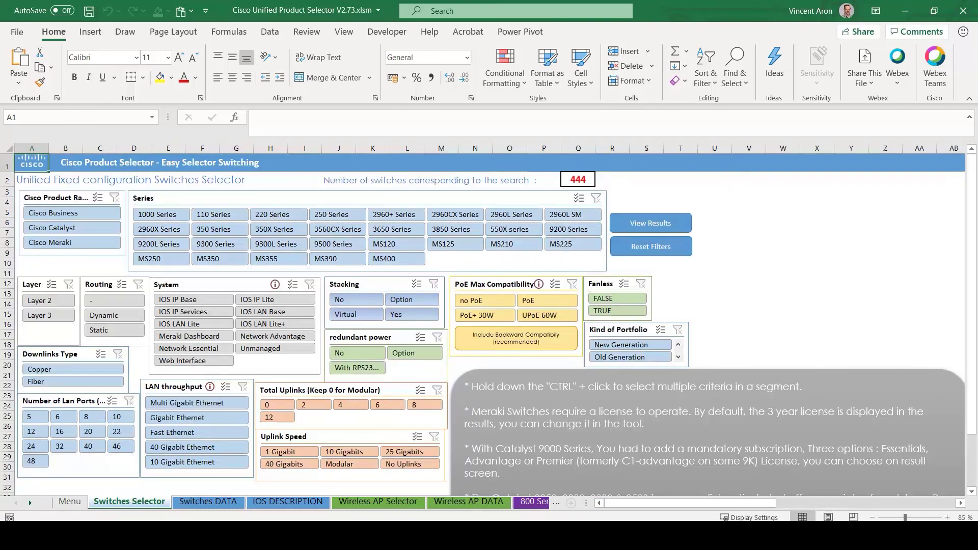
pyautogui.press('End')
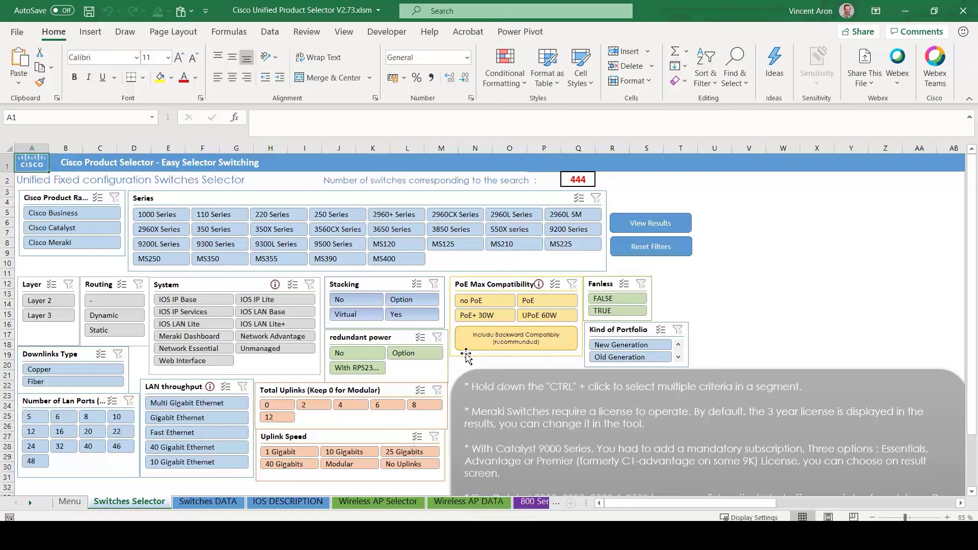